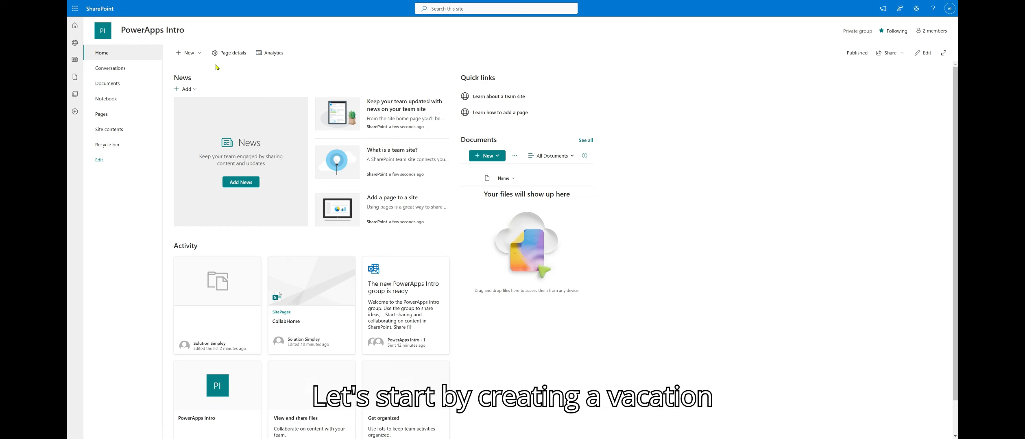
- Create a blank list named "Vacation List" on the PowerApps Intro site, keeping it shown in site navigation
{"action": "left_click", "coordinate": [200, 54]}
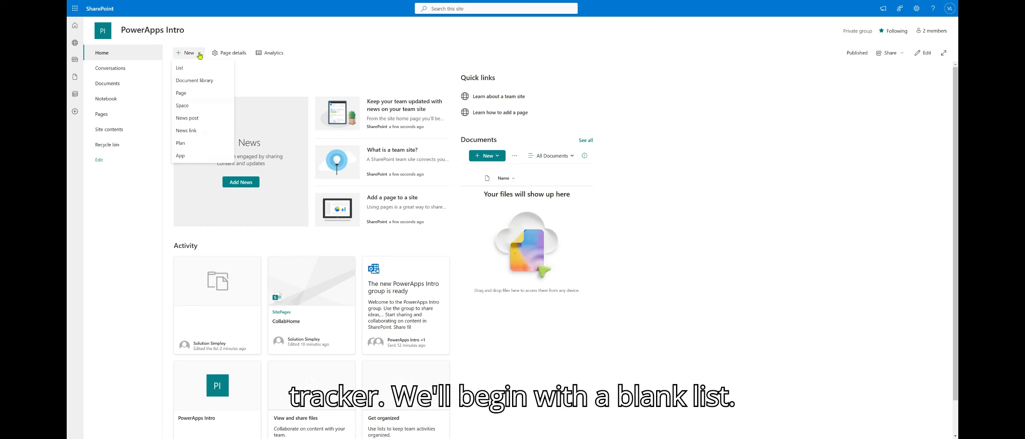
{"action": "left_click", "coordinate": [203, 71]}
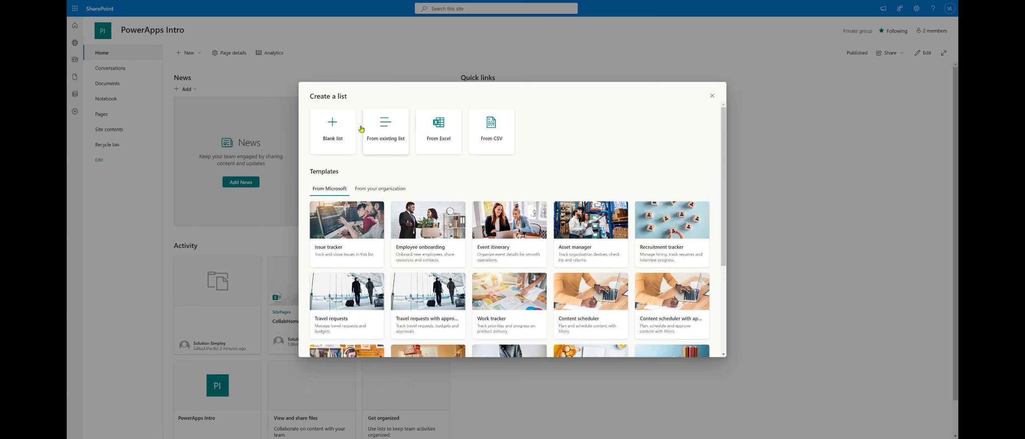
{"action": "left_click", "coordinate": [339, 151]}
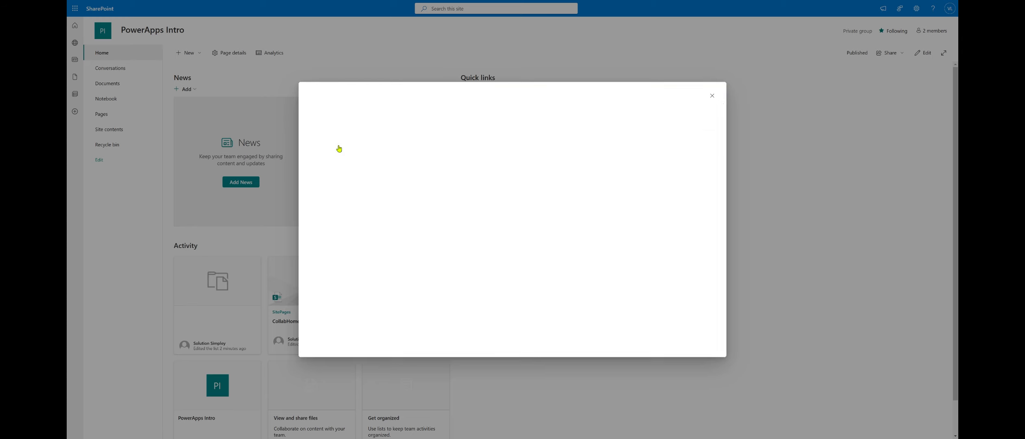
{"action": "type", "text": "Vacat"}
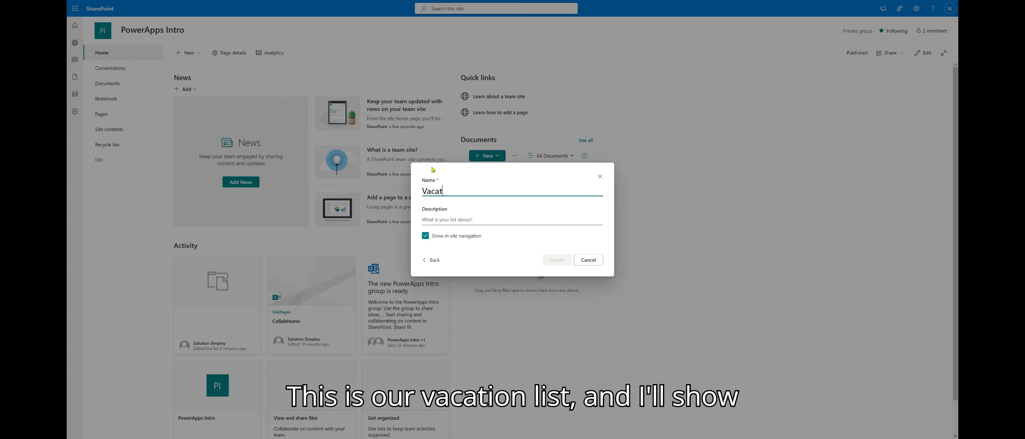
{"action": "type", "text": "ion List"}
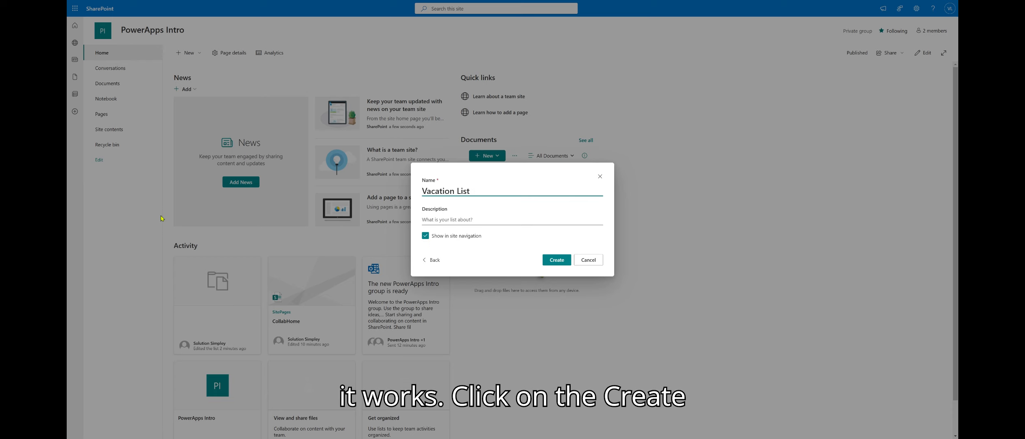
{"action": "left_click", "coordinate": [553, 260]}
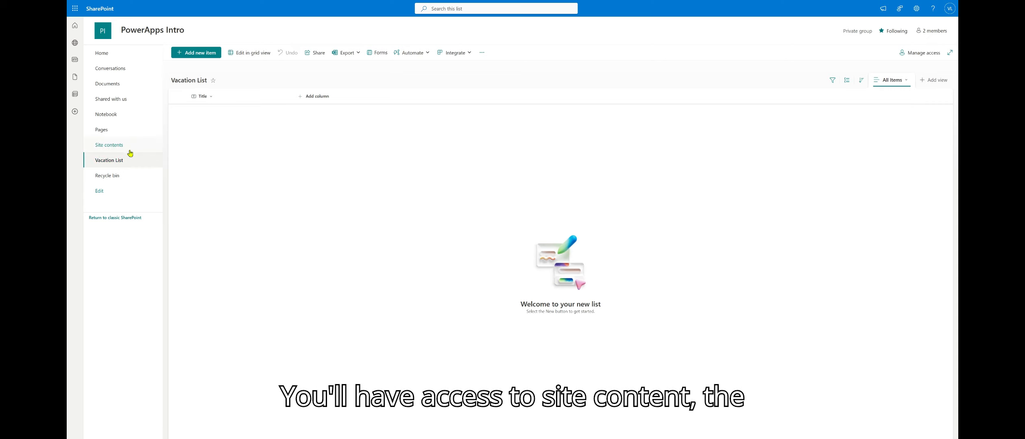
- Look at the site's recycle bin and return to the Vacation List
{"action": "left_click", "coordinate": [124, 179]}
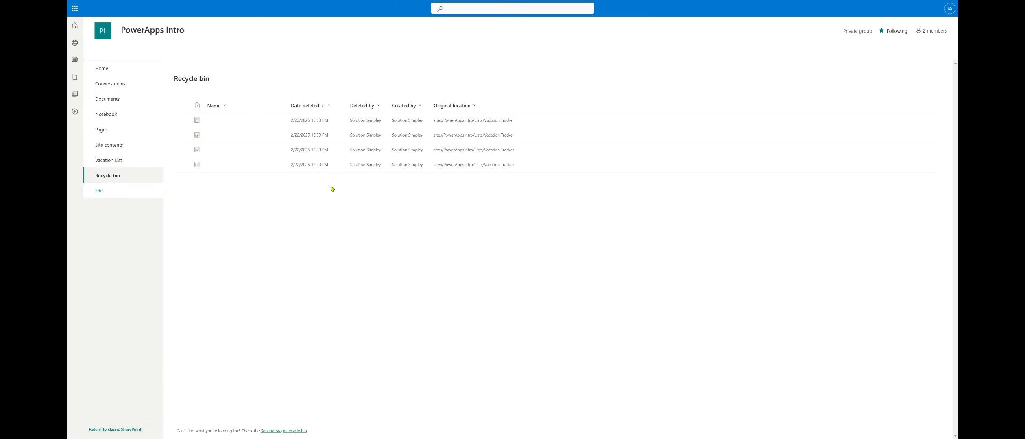
{"action": "left_click", "coordinate": [122, 165]}
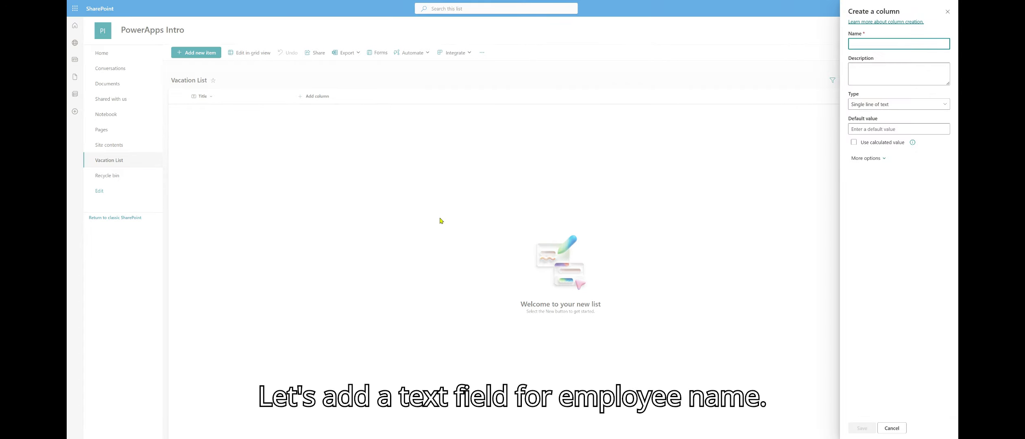
- Add a single line of text column named "Employee Name" to the Vacation List
{"action": "type", "text": "Employee"}
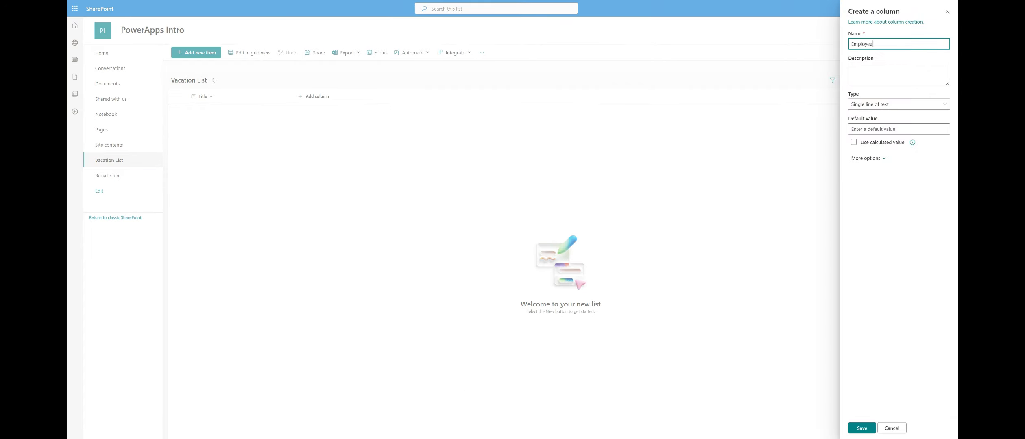
{"action": "type", "text": " Name"}
{"action": "left_click", "coordinate": [861, 428]}
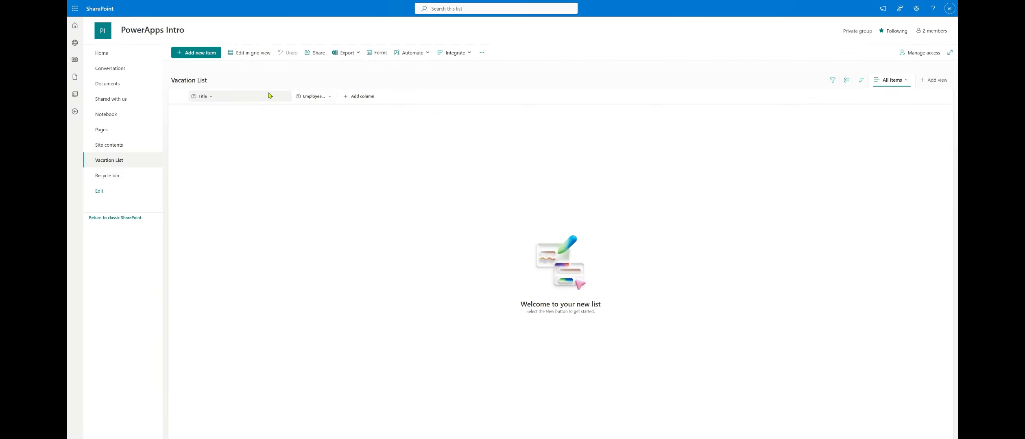
- Hide the Title column from the Vacation List view
{"action": "left_click", "coordinate": [243, 98]}
{"action": "mouse_move", "coordinate": [227, 161]}
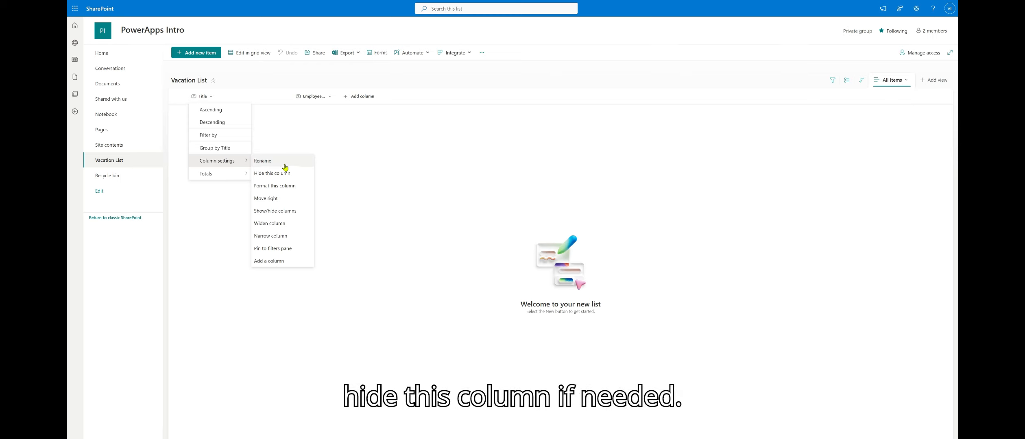
{"action": "left_click", "coordinate": [290, 177]}
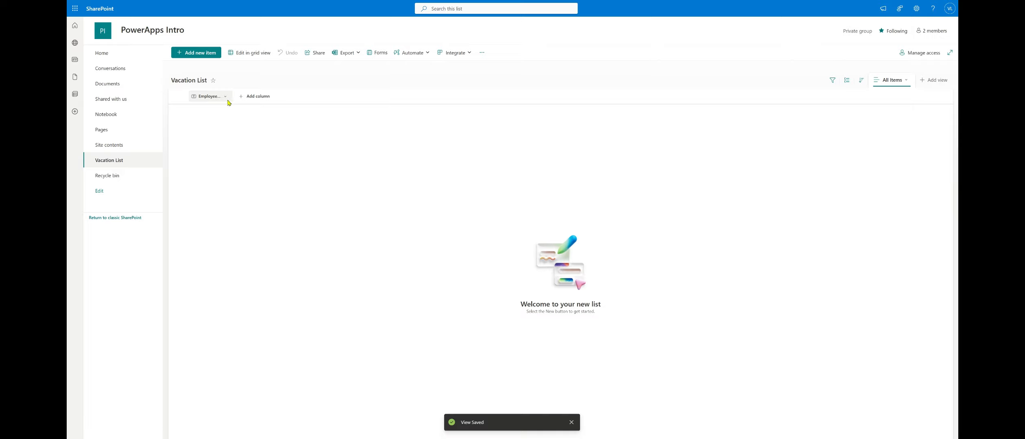
- Set up a new choice column named "Status" with the choices Pending, Approved and Rejected
{"action": "left_click", "coordinate": [261, 99]}
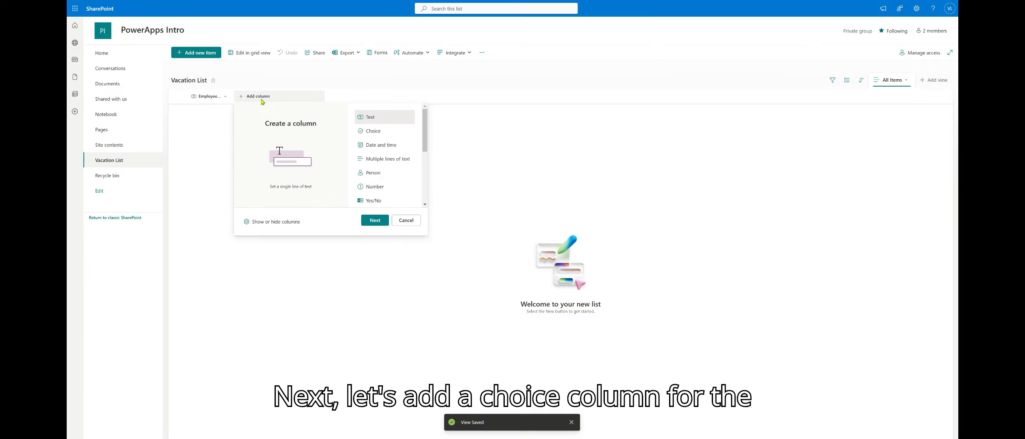
{"action": "left_click", "coordinate": [381, 138]}
{"action": "left_click", "coordinate": [373, 222]}
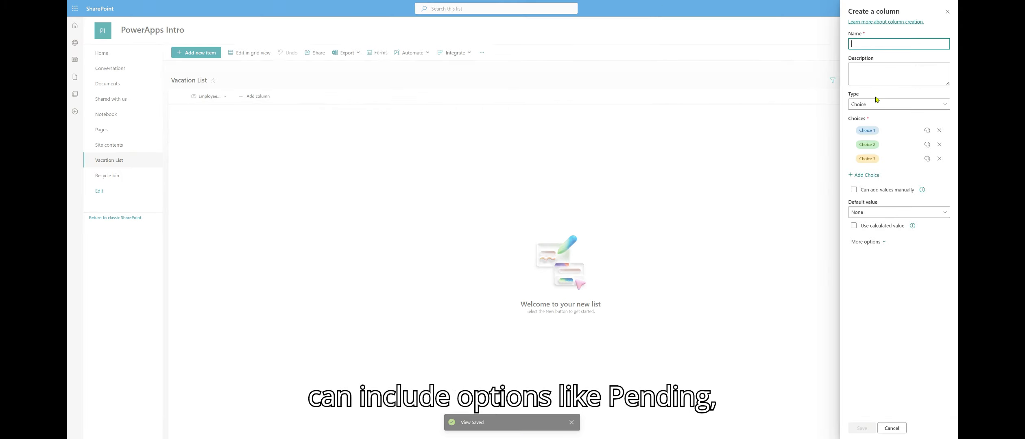
{"action": "type", "text": "Status"}
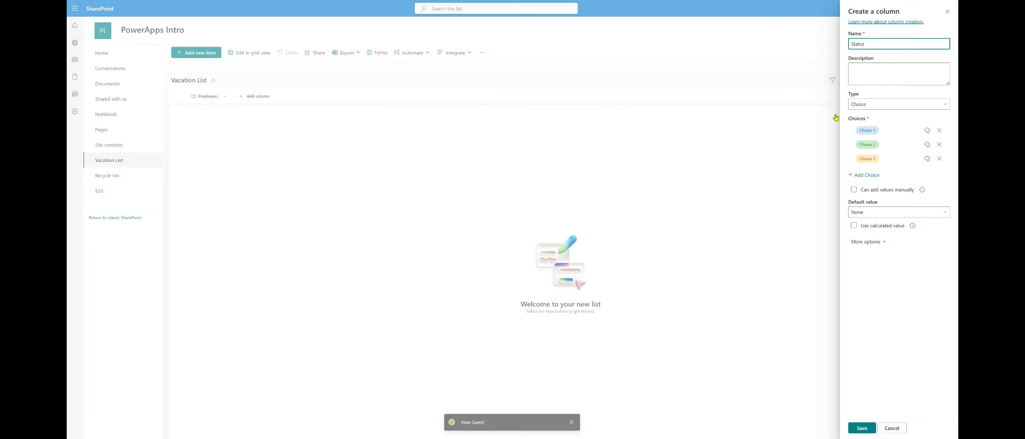
{"action": "left_click", "coordinate": [878, 130]}
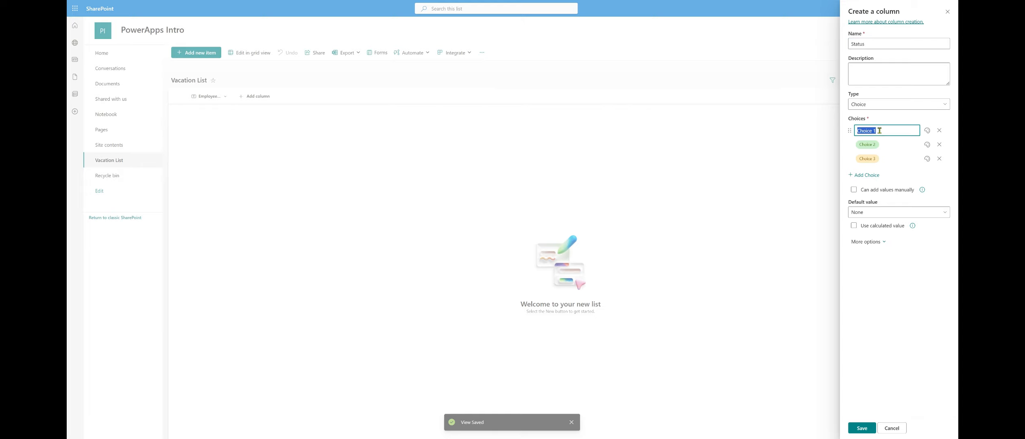
{"action": "type", "text": "Peni"}
{"action": "left_click", "coordinate": [889, 142]}
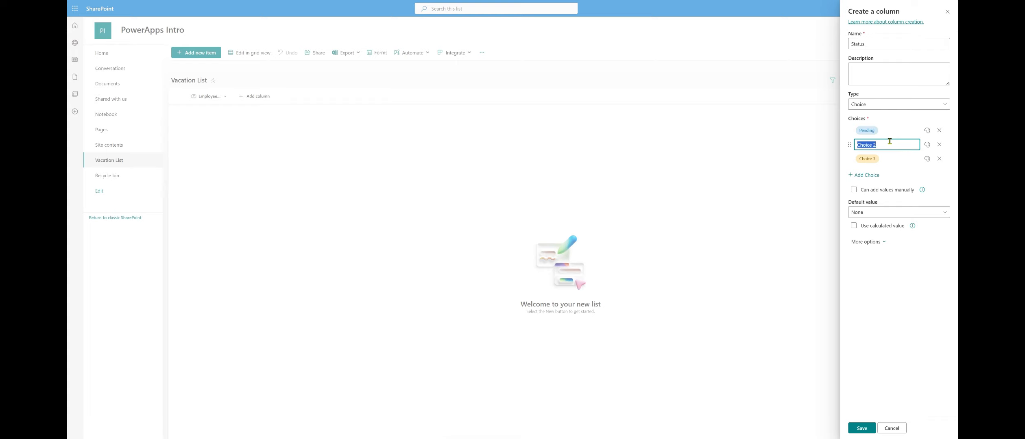
{"action": "type", "text": "Approved"}
{"action": "left_click", "coordinate": [883, 158]}
{"action": "type", "text": "Rejected"}
- Give the Rejected choice a red fill, make Pending the default value, and save the Status column
{"action": "left_click", "coordinate": [927, 158]}
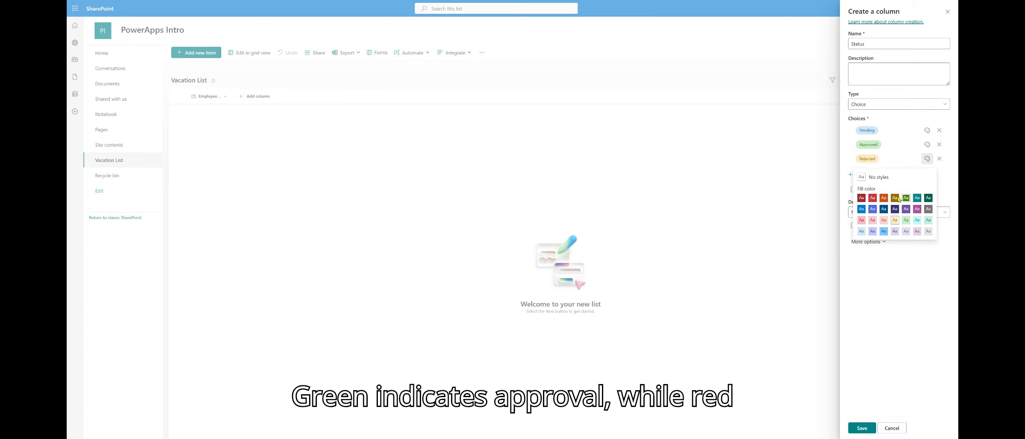
{"action": "left_click", "coordinate": [873, 198]}
{"action": "left_click", "coordinate": [870, 243]}
{"action": "left_click", "coordinate": [892, 213]}
{"action": "left_click", "coordinate": [881, 235]}
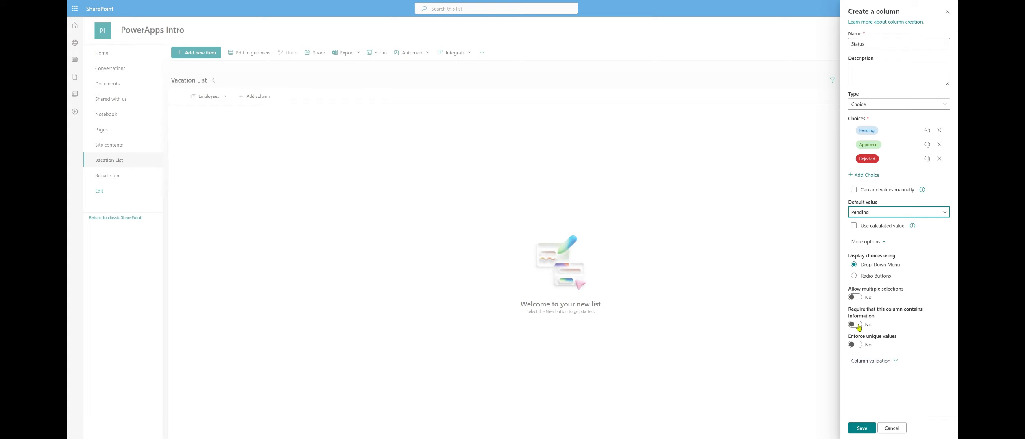
{"action": "left_click", "coordinate": [863, 429]}
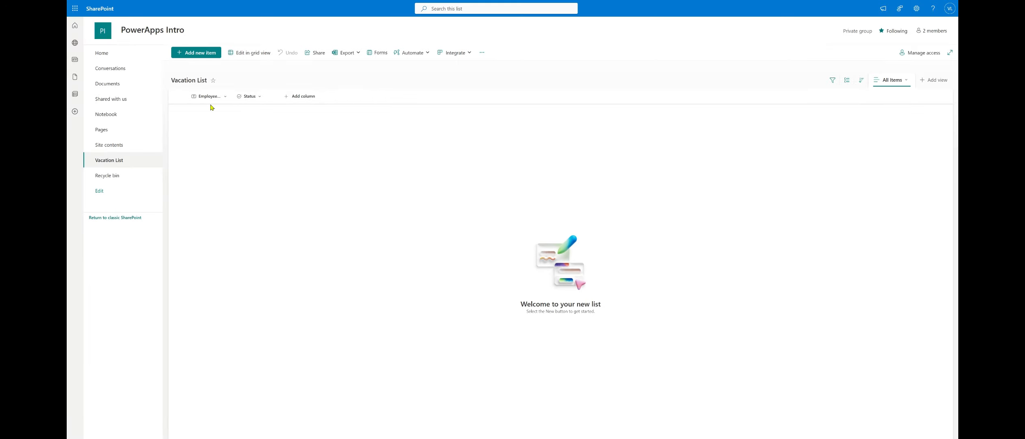
- Add a date and time column named "Start Date" without time, and require that it contains information
{"action": "left_click", "coordinate": [297, 98]}
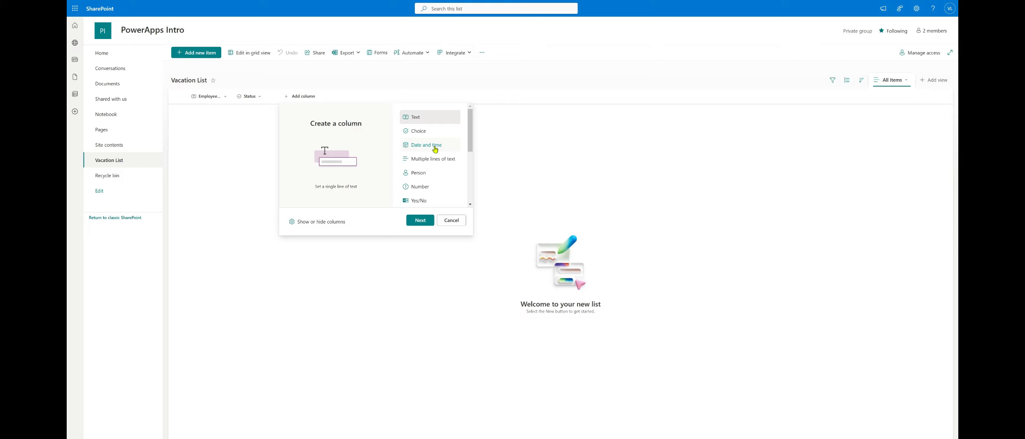
{"action": "left_click", "coordinate": [435, 150]}
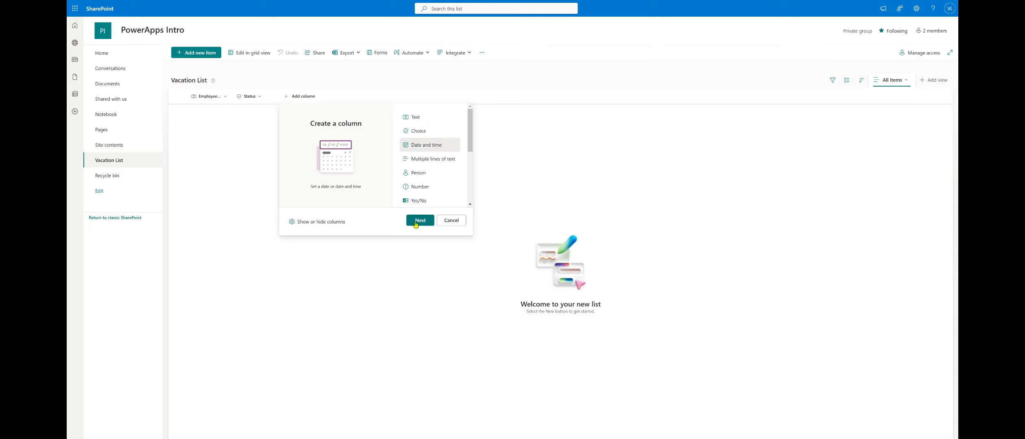
{"action": "left_click", "coordinate": [419, 221]}
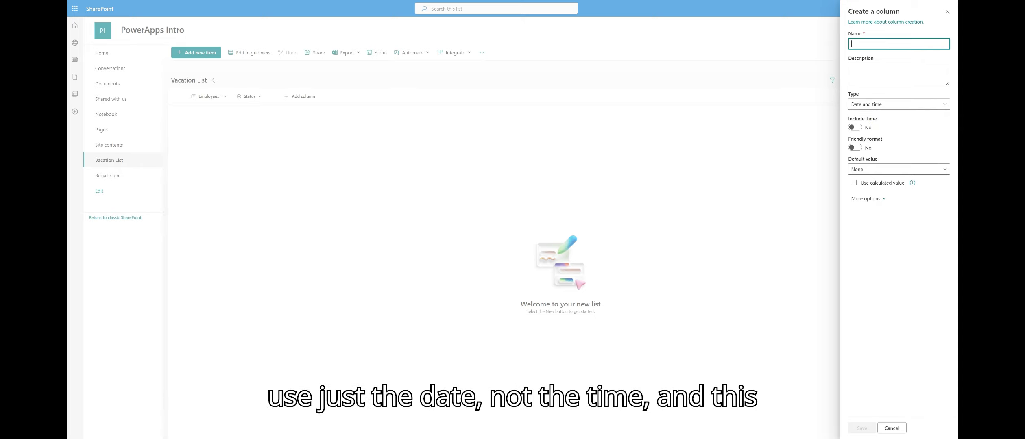
{"action": "type", "text": "Sta"}
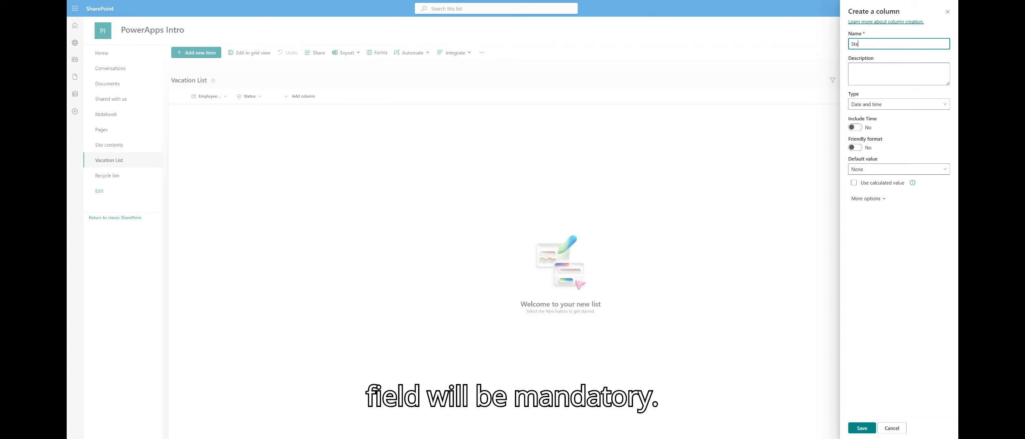
{"action": "type", "text": "rt Date"}
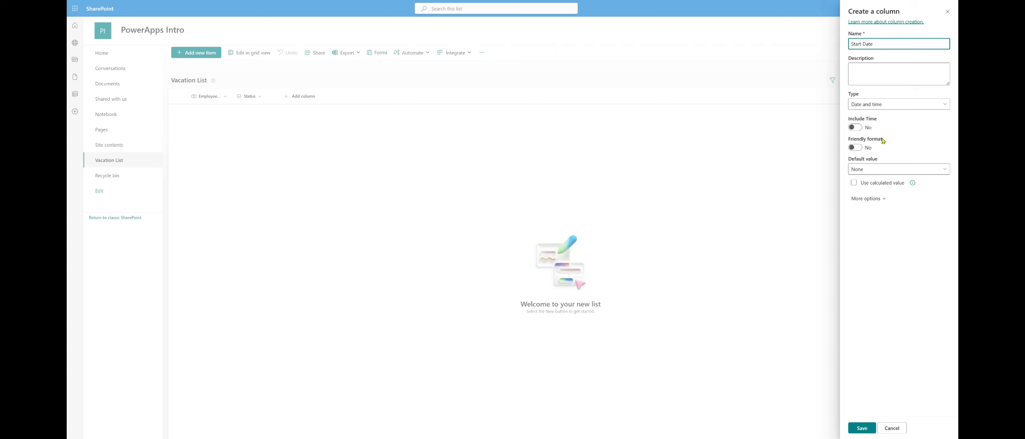
{"action": "left_click", "coordinate": [867, 199]}
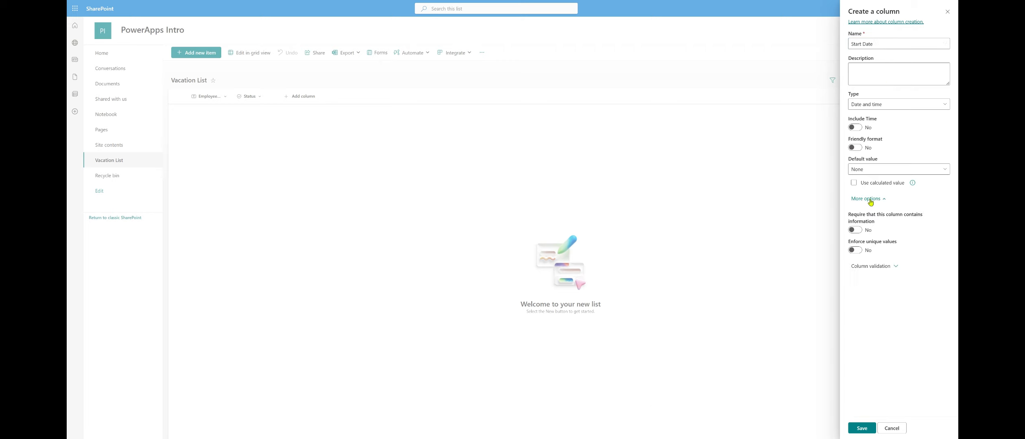
{"action": "left_click", "coordinate": [855, 230]}
{"action": "left_click", "coordinate": [862, 431]}
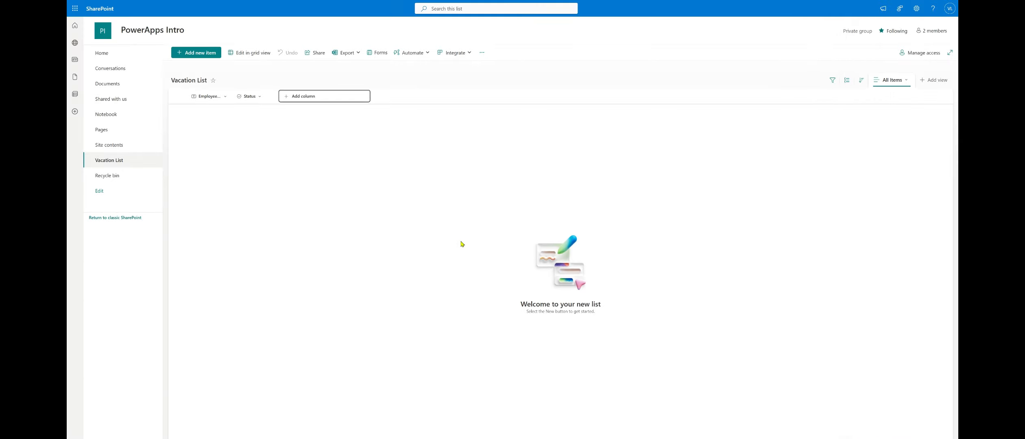
- Add a date and time column named "End Date" without time, and require that it contains information
{"action": "left_click", "coordinate": [346, 97]}
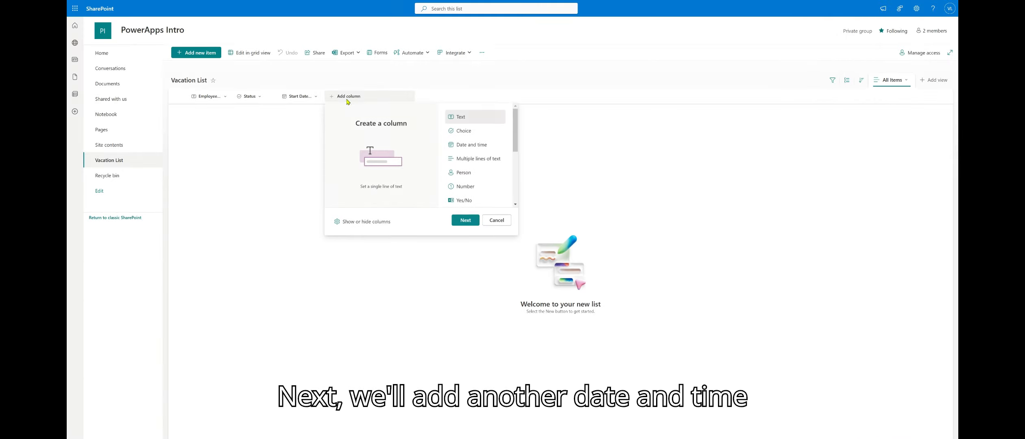
{"action": "left_click", "coordinate": [481, 148]}
{"action": "left_click", "coordinate": [465, 220]}
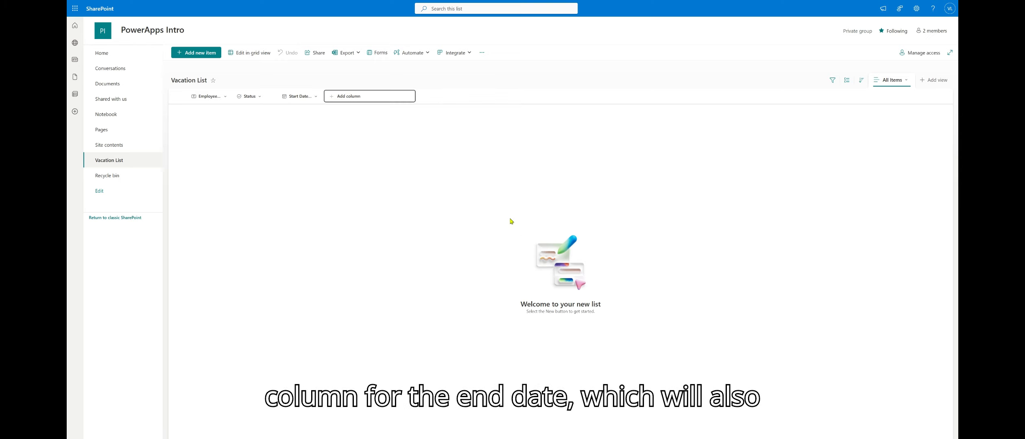
{"action": "type", "text": "End Date"}
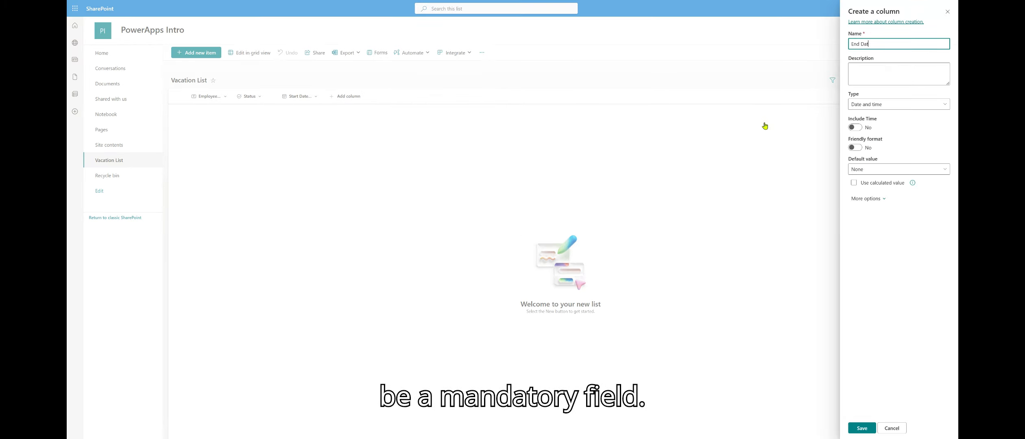
{"action": "left_click", "coordinate": [866, 199]}
{"action": "left_click", "coordinate": [855, 231]}
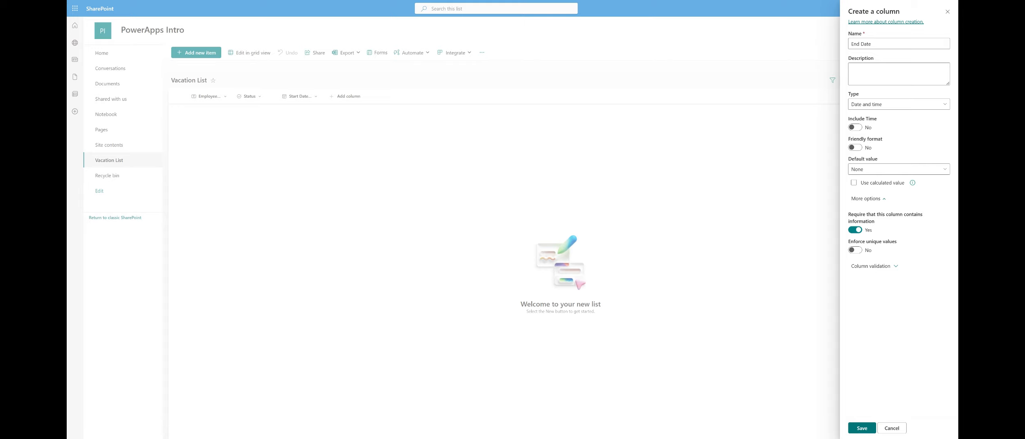
{"action": "left_click", "coordinate": [862, 428]}
- Add a multiple-lines-of-text column named "Comments / Notes" and save it without making it required
{"action": "left_click", "coordinate": [394, 97]}
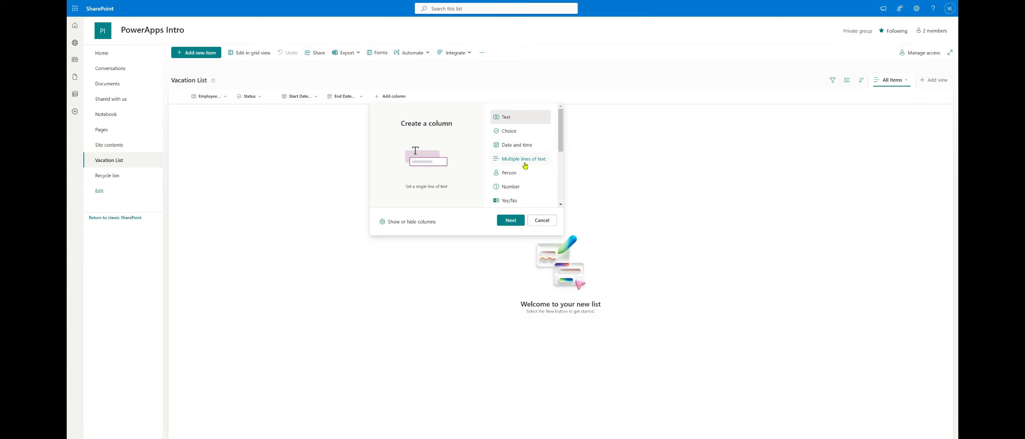
{"action": "left_click", "coordinate": [525, 162]}
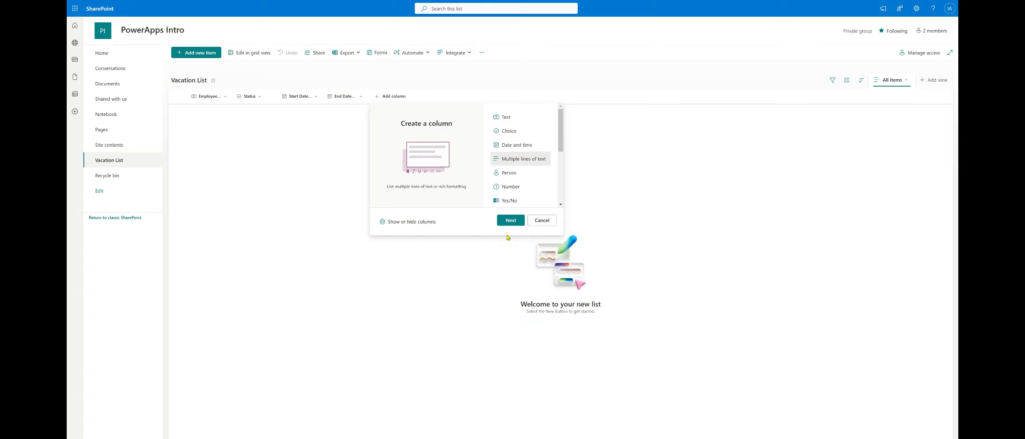
{"action": "left_click", "coordinate": [511, 221]}
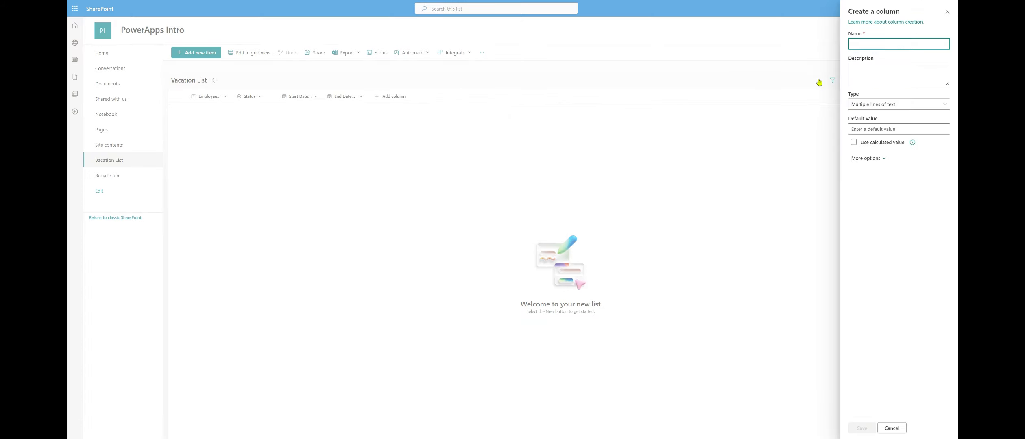
{"action": "type", "text": "Com"}
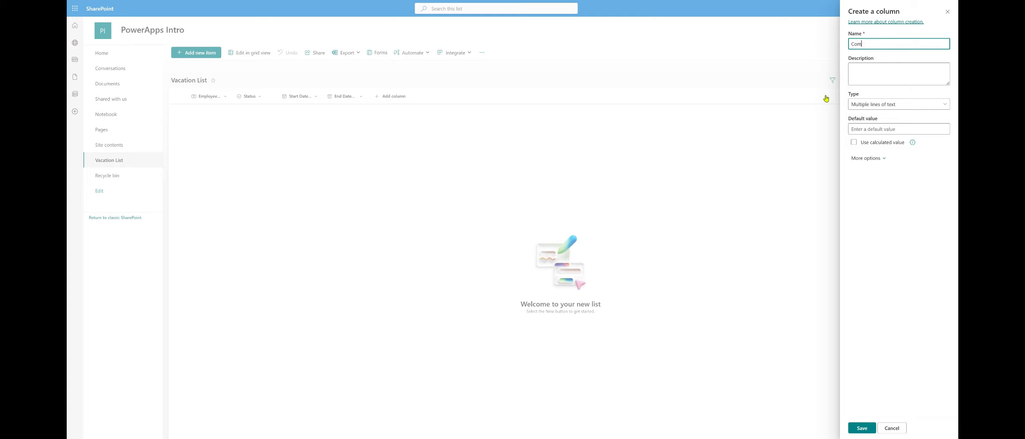
{"action": "type", "text": "ments / Notes"}
{"action": "left_click", "coordinate": [866, 159]}
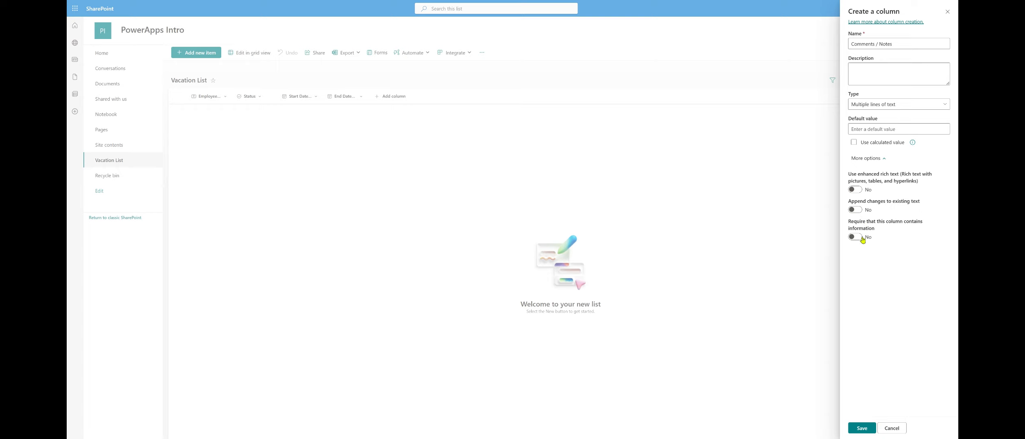
{"action": "left_click", "coordinate": [861, 431]}
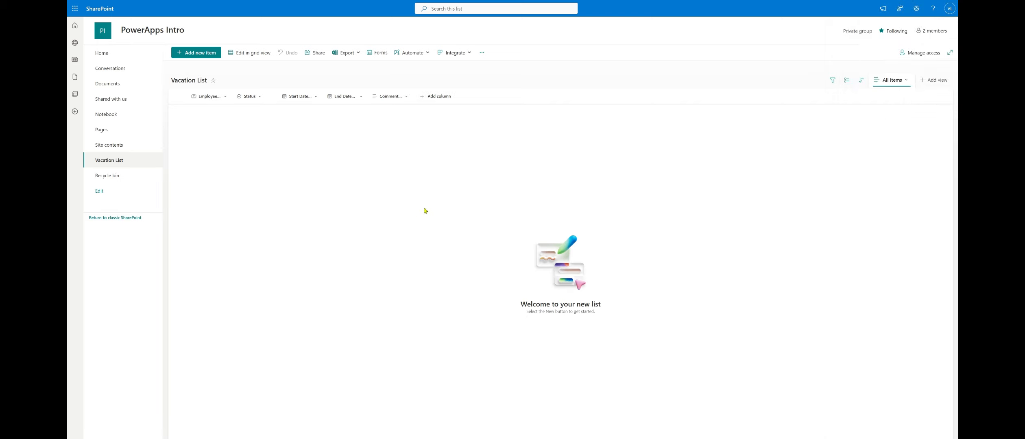
- Add a person column named "Manager", require that it contains information, and save it
{"action": "left_click", "coordinate": [447, 96]}
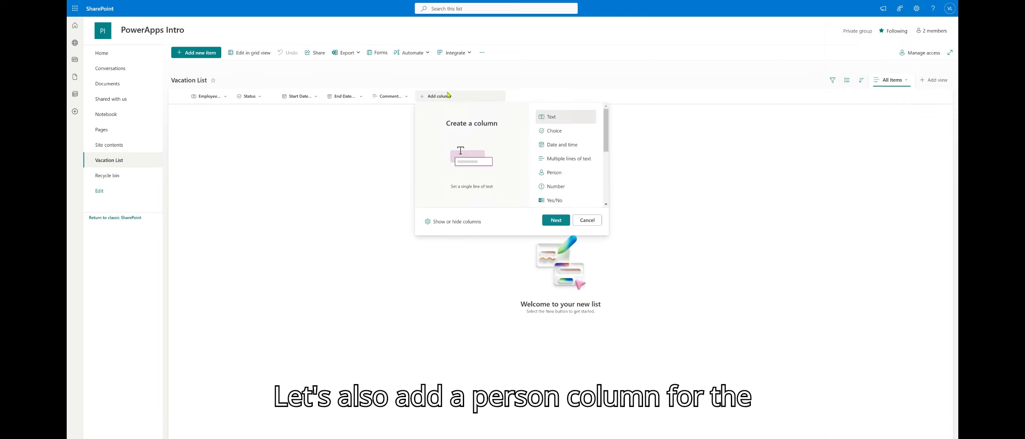
{"action": "left_click", "coordinate": [573, 177]}
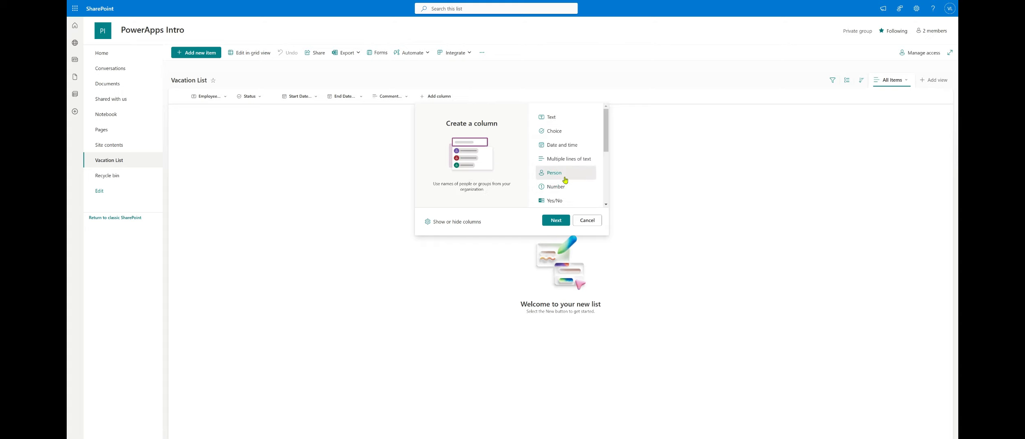
{"action": "left_click", "coordinate": [557, 220]}
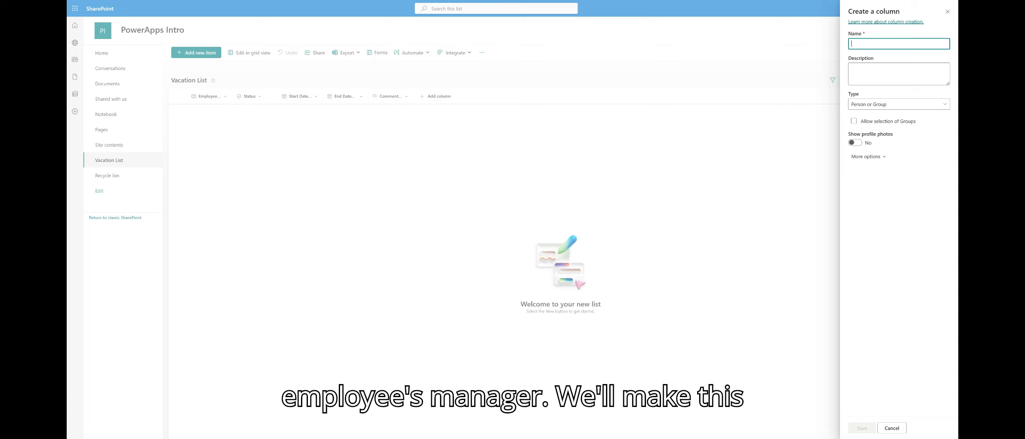
{"action": "type", "text": "Manag"}
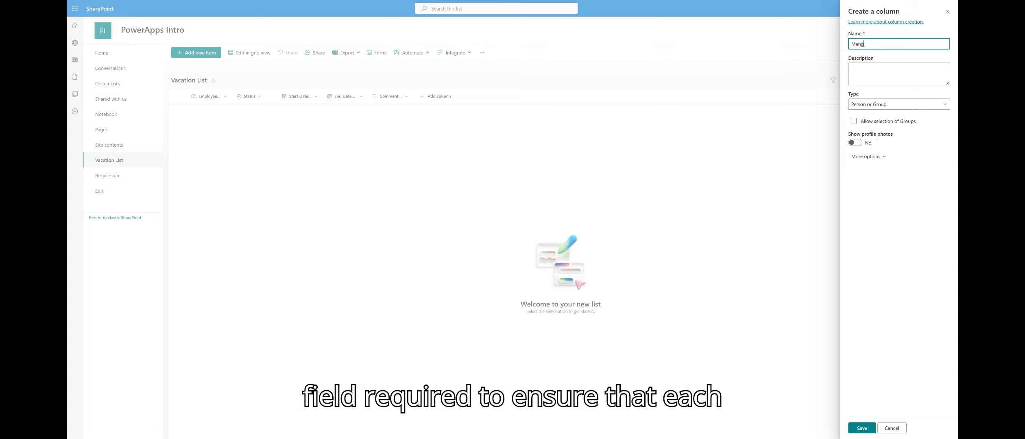
{"action": "type", "text": "er"}
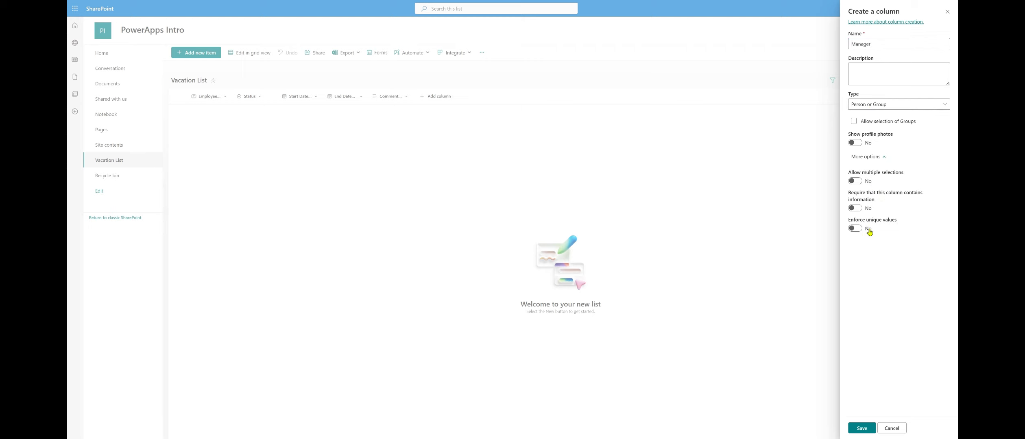
{"action": "left_click", "coordinate": [861, 210]}
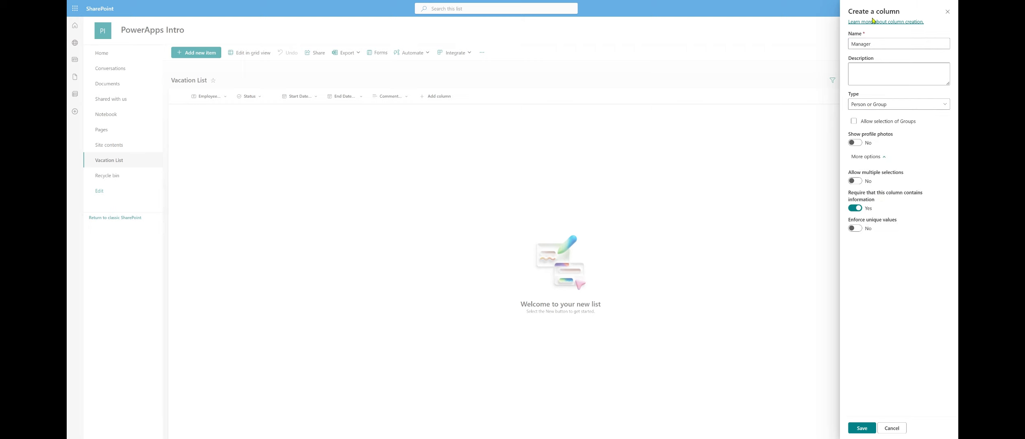
{"action": "left_click", "coordinate": [862, 429]}
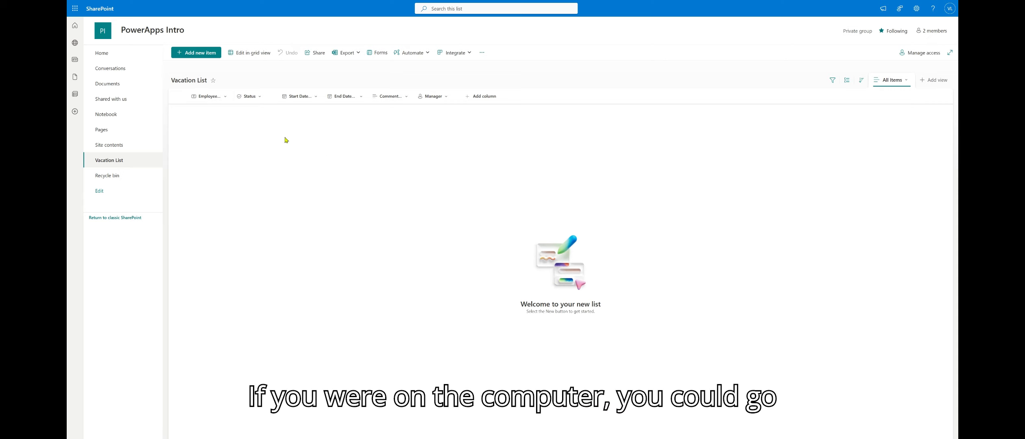
- Hide the Title column from the new item form, save the form change, and close the form
{"action": "left_click", "coordinate": [200, 57]}
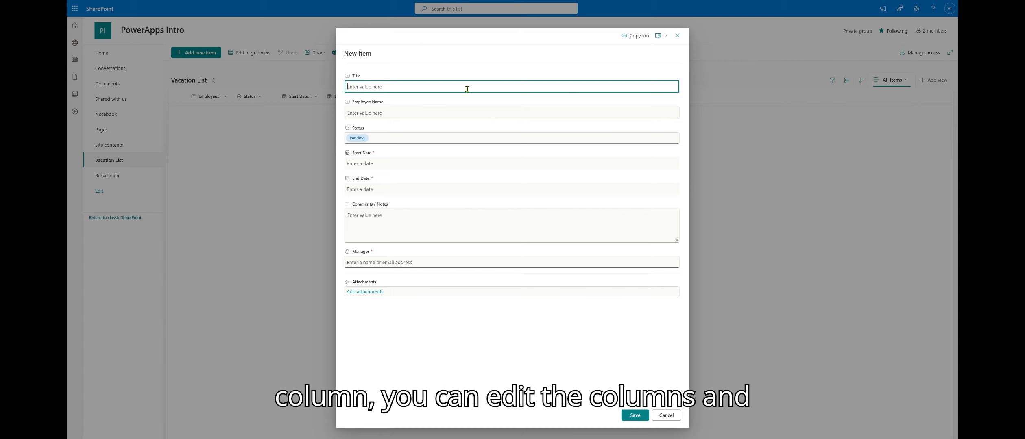
{"action": "left_click", "coordinate": [662, 35]}
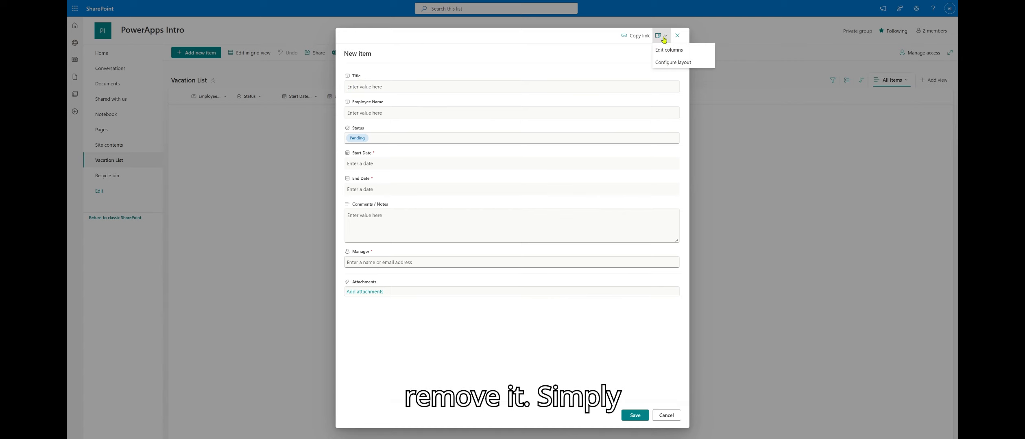
{"action": "left_click", "coordinate": [697, 54]}
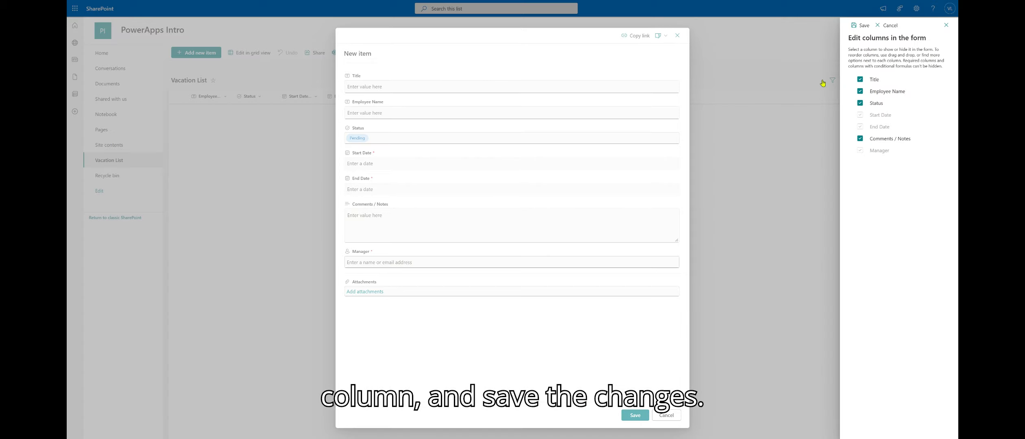
{"action": "left_click", "coordinate": [860, 79]}
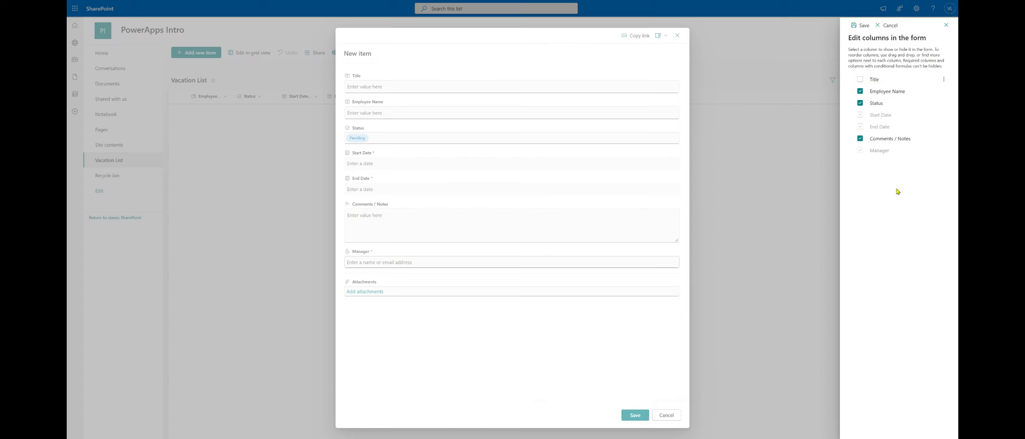
{"action": "left_click", "coordinate": [861, 26]}
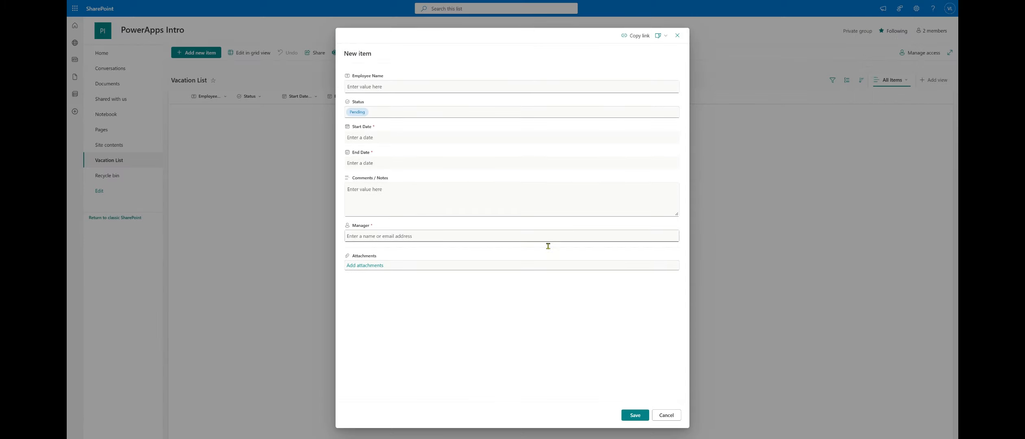
{"action": "left_click", "coordinate": [666, 415]}
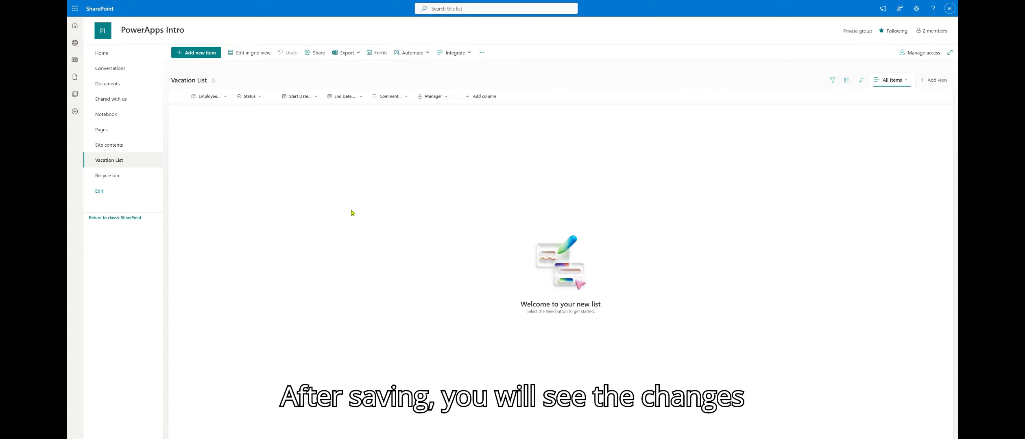
- Hide the Status column from the new item form, save the form change, and discard the open item
{"action": "left_click", "coordinate": [205, 56]}
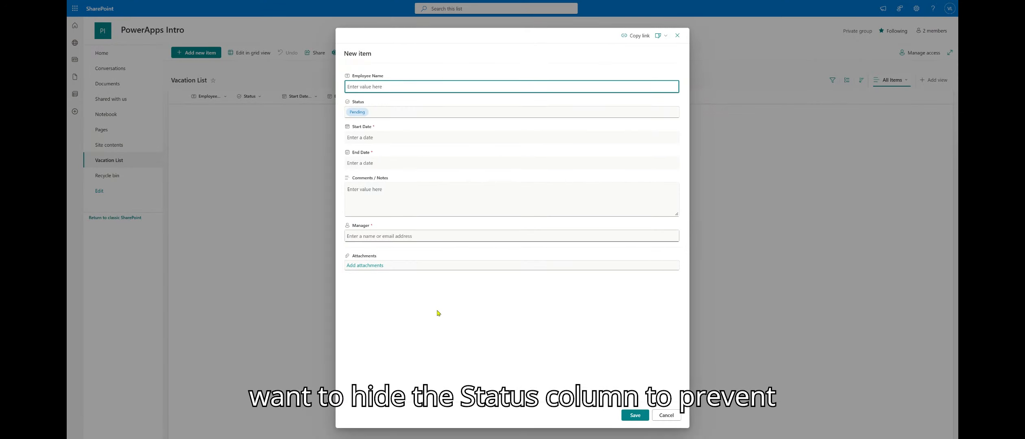
{"action": "left_click", "coordinate": [659, 35]}
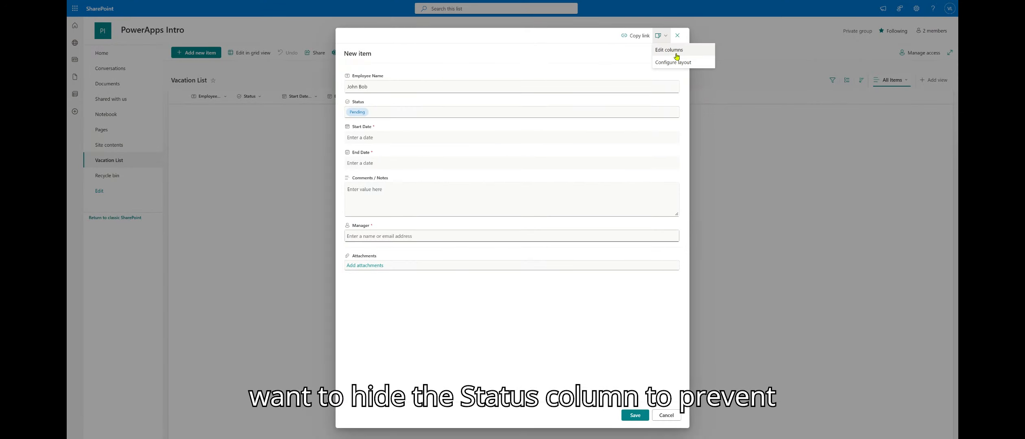
{"action": "left_click", "coordinate": [685, 50]}
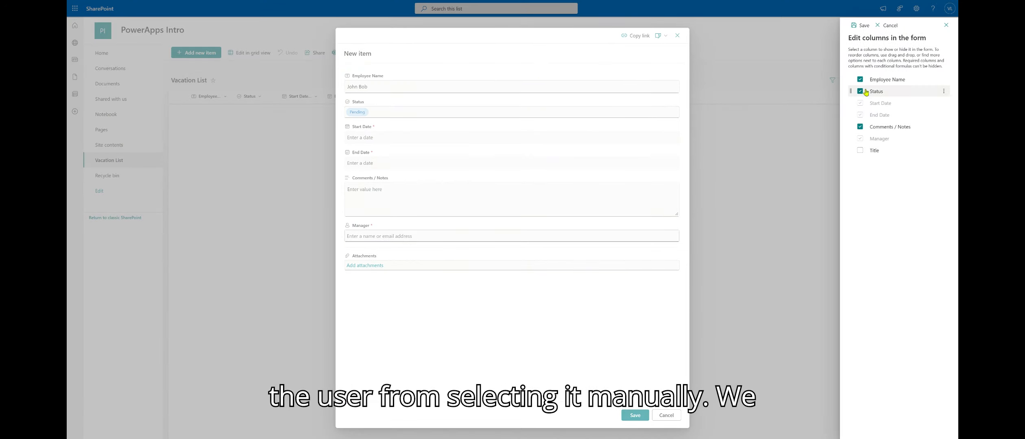
{"action": "left_click", "coordinate": [860, 25]}
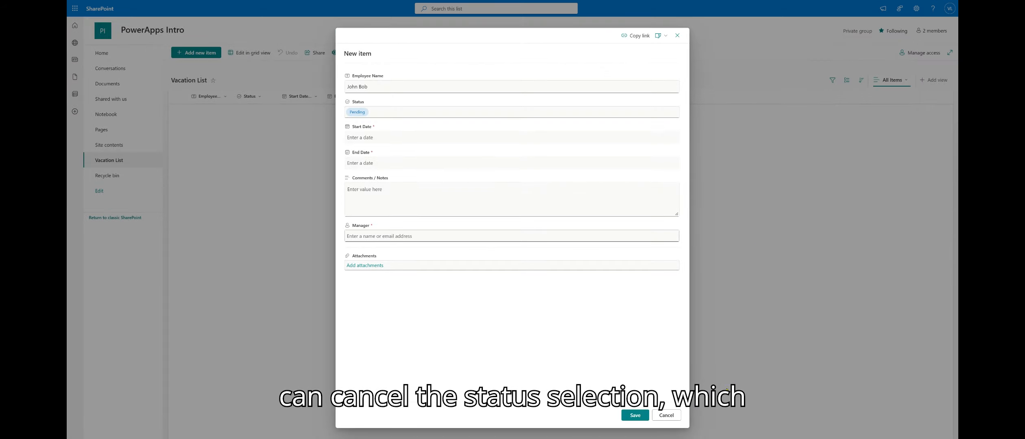
{"action": "left_click", "coordinate": [671, 416]}
- Start a new item with the employee's name, start date 2/24/2025, end date 2/28/2025 and the comment "Going out fishing"
{"action": "left_click", "coordinate": [208, 55]}
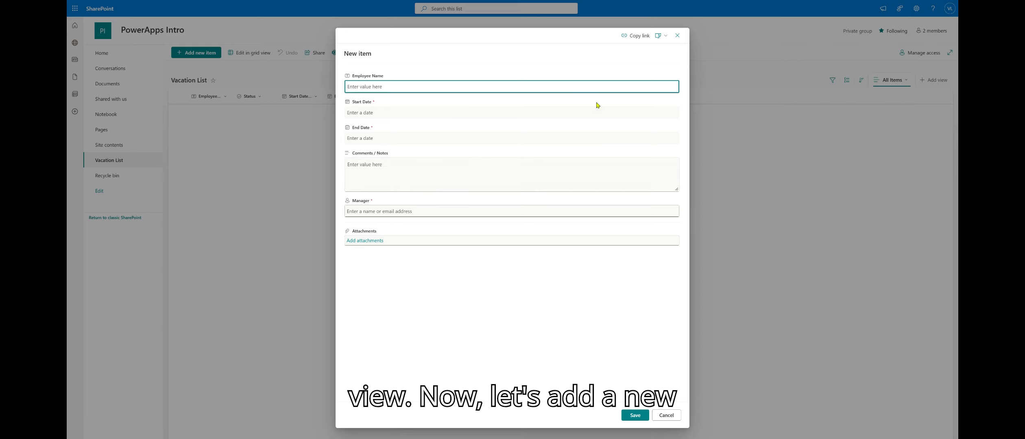
{"action": "type", "text": "John Bob"}
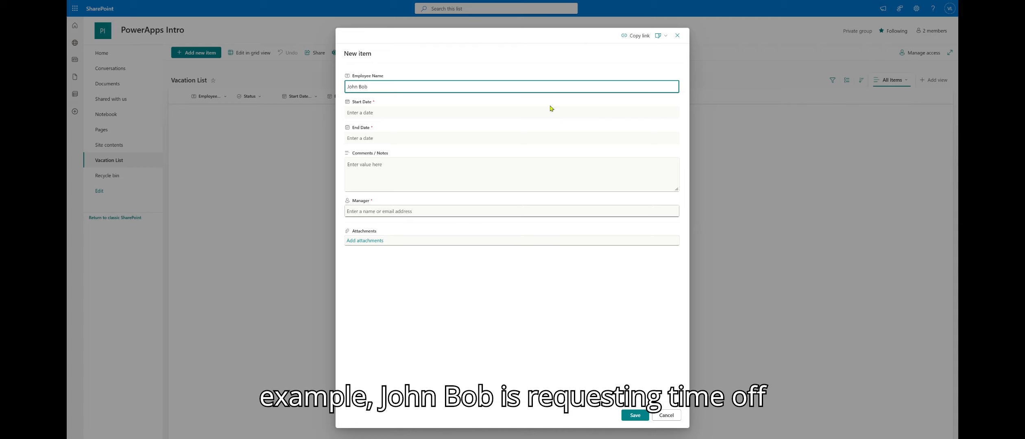
{"action": "left_click", "coordinate": [535, 111]}
{"action": "left_click", "coordinate": [363, 190]}
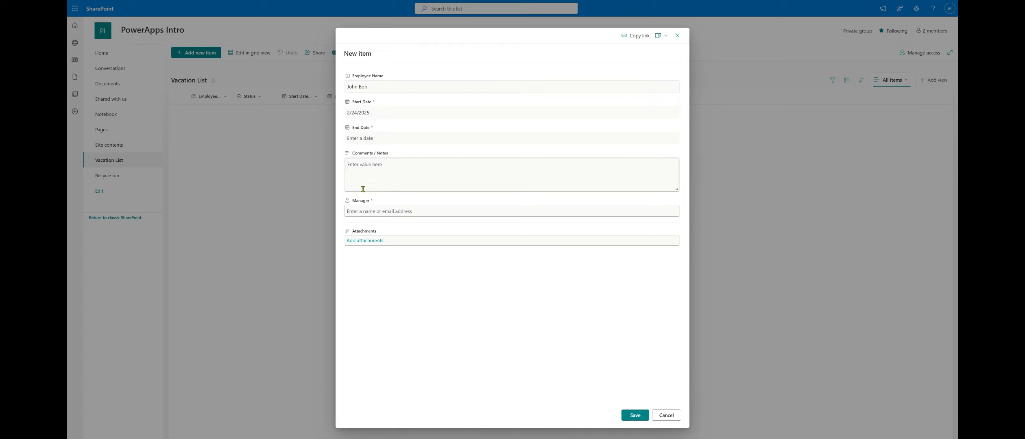
{"action": "left_click", "coordinate": [405, 137]}
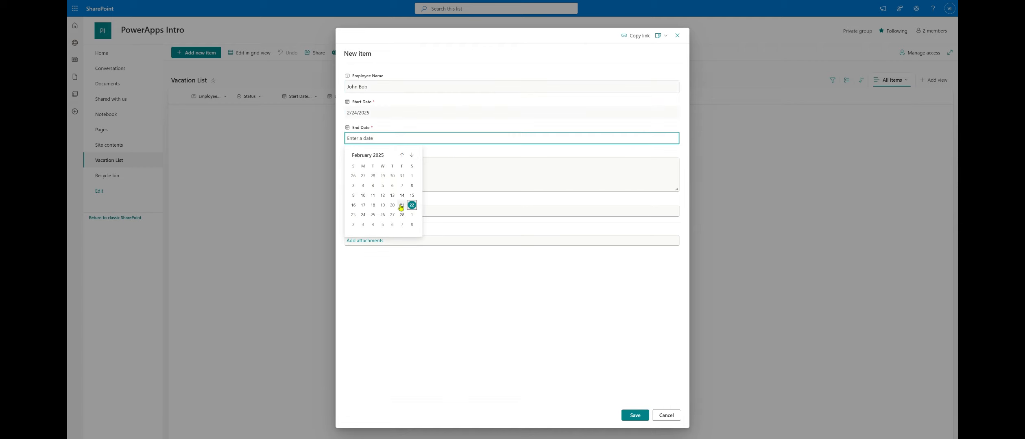
{"action": "left_click", "coordinate": [401, 219]}
{"action": "left_click", "coordinate": [426, 180]}
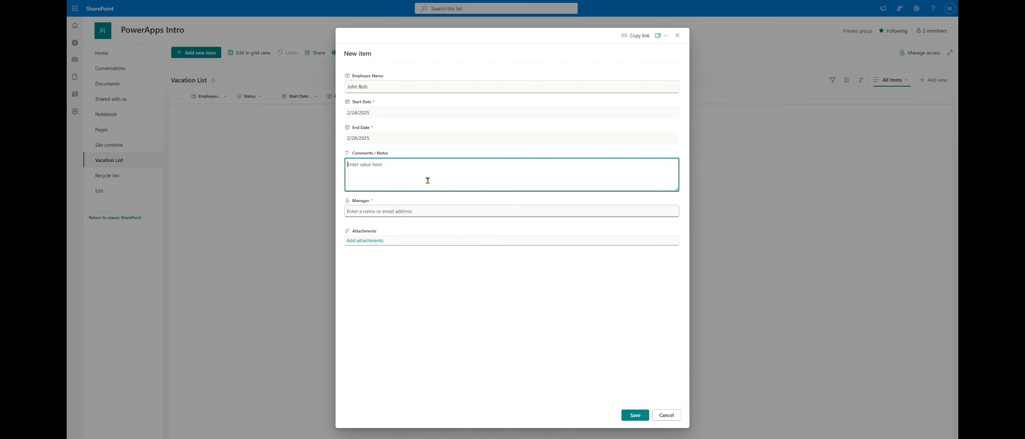
{"action": "type", "text": "Going out fishing"}
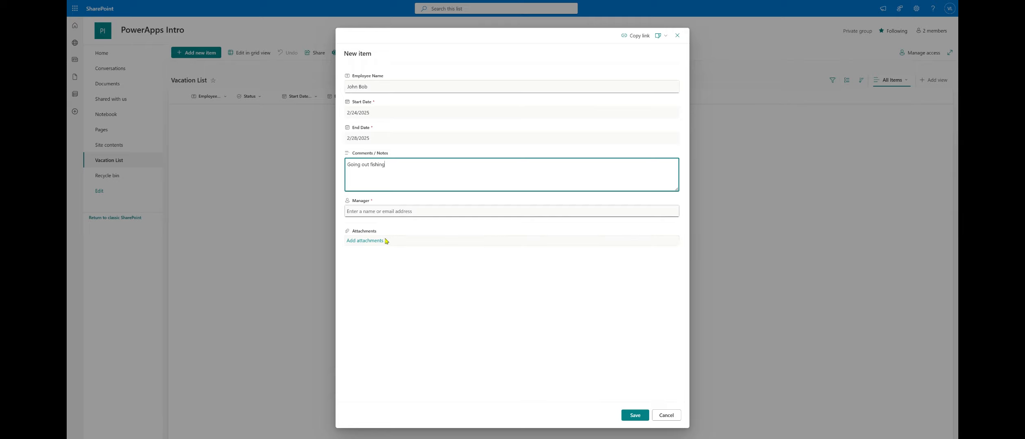
- Assign the employee's manager from the directory to the vacation request and save the item
{"action": "left_click", "coordinate": [420, 212]}
{"action": "type", "text": "ste"}
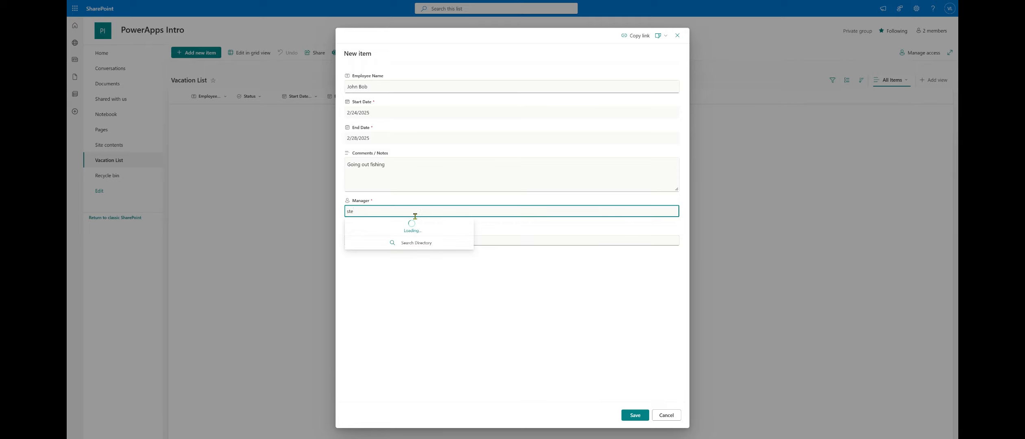
{"action": "left_click", "coordinate": [414, 229]}
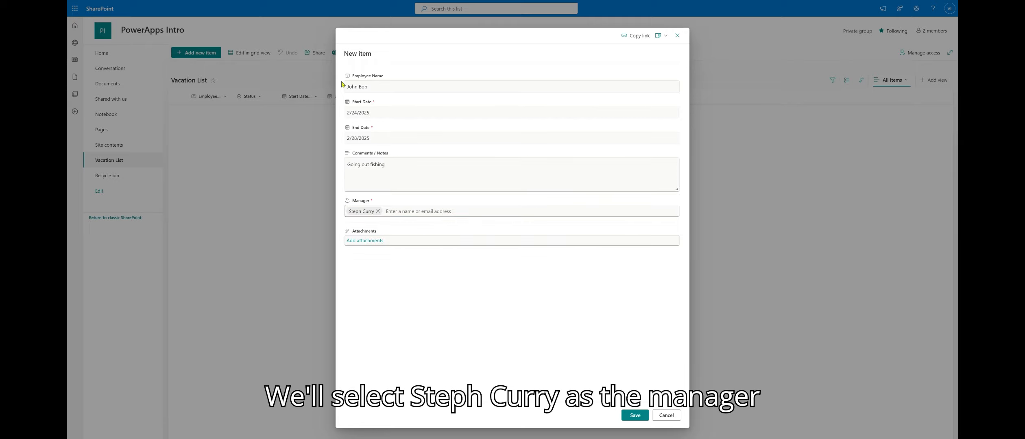
{"action": "left_click", "coordinate": [635, 416]}
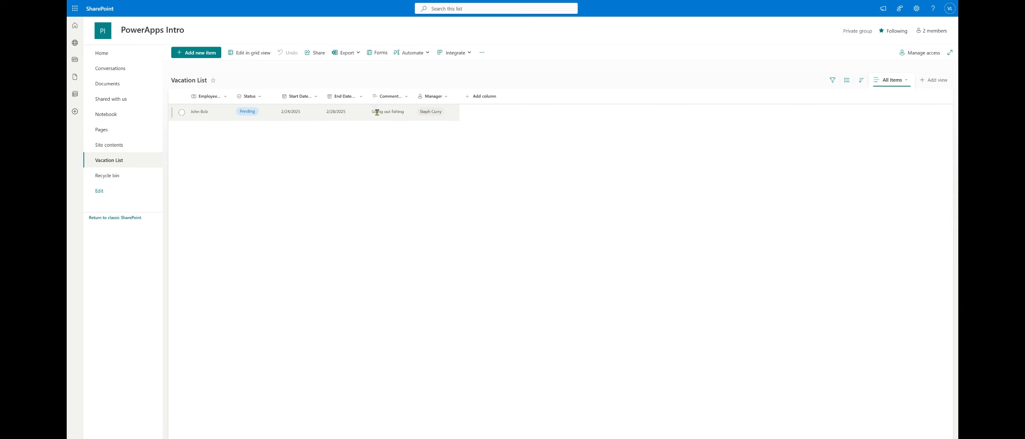
- Create a rule that always emails the Manager when a new item is created, and close the rule manager
{"action": "left_click", "coordinate": [411, 52]}
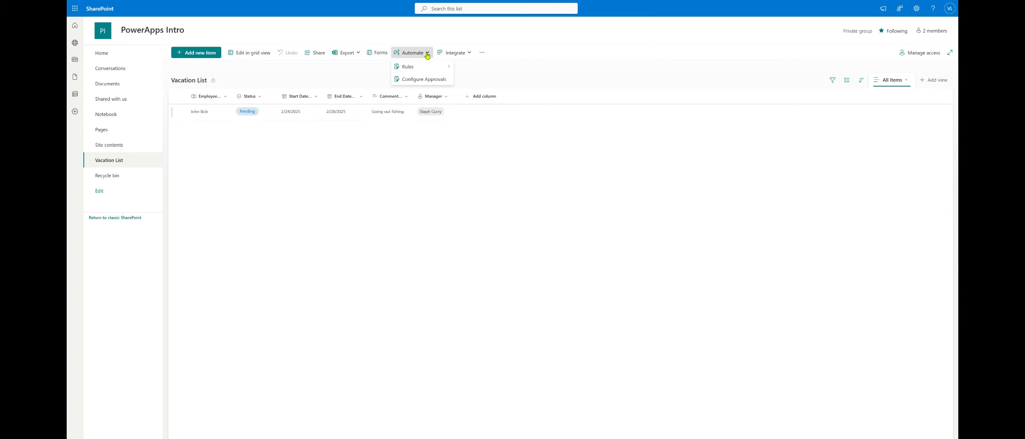
{"action": "mouse_move", "coordinate": [427, 66]}
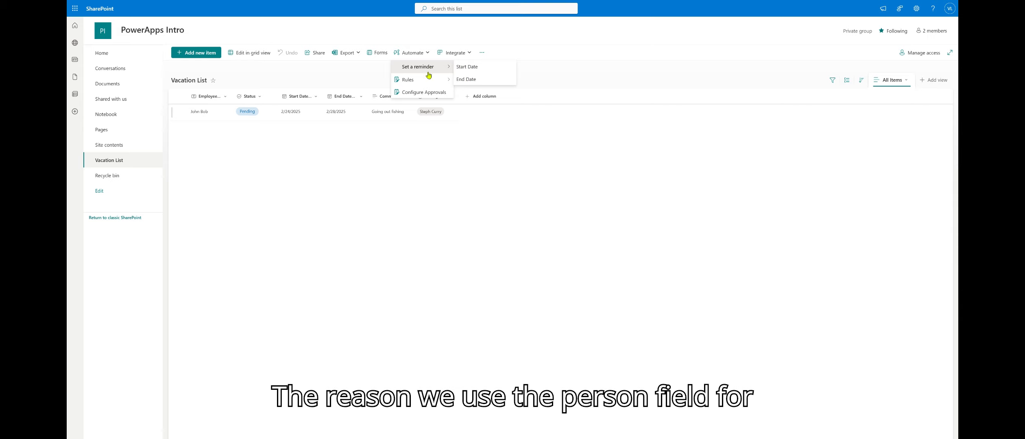
{"action": "left_click", "coordinate": [480, 81]}
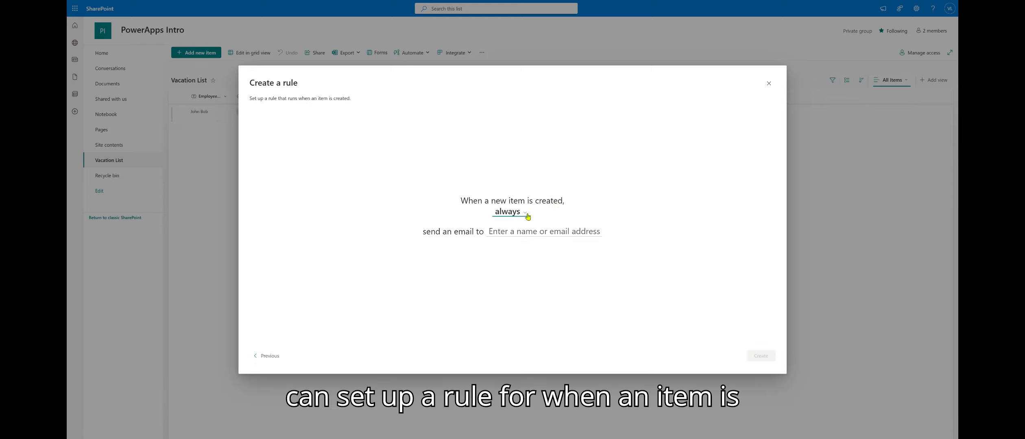
{"action": "left_click", "coordinate": [500, 232]}
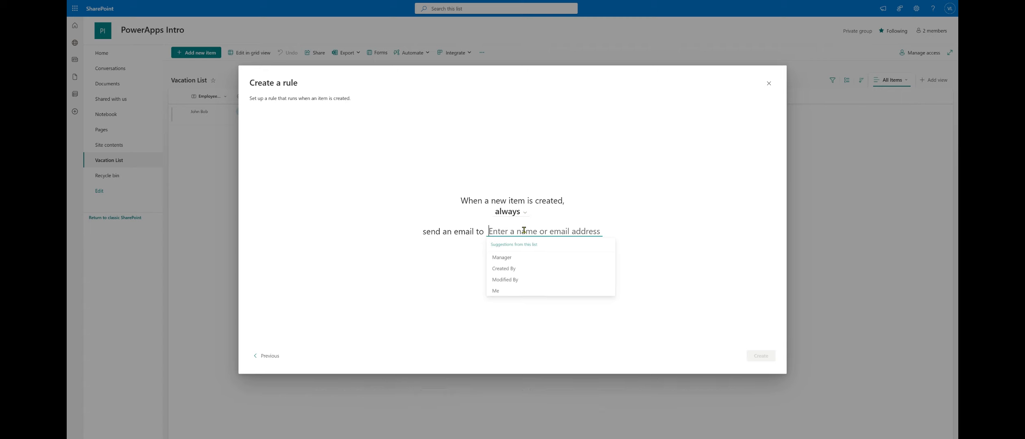
{"action": "left_click", "coordinate": [522, 263]}
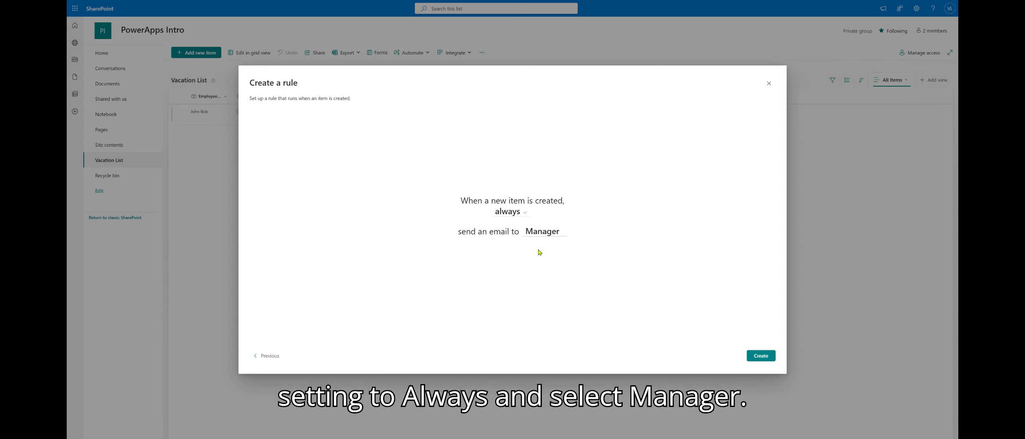
{"action": "left_click", "coordinate": [565, 231]}
{"action": "left_click", "coordinate": [558, 259]}
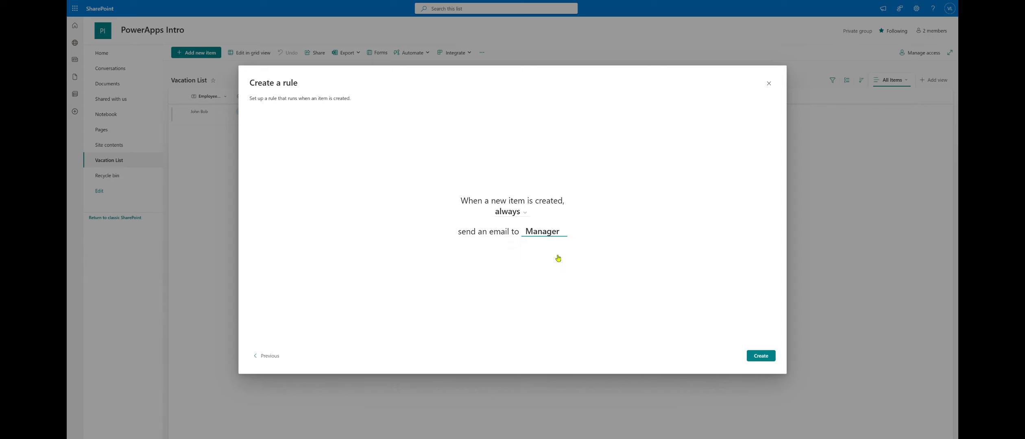
{"action": "left_click", "coordinate": [761, 356]}
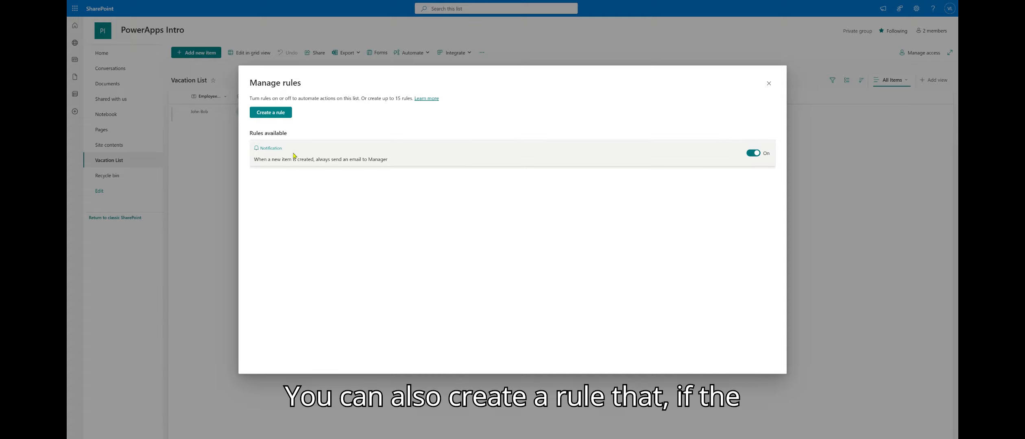
{"action": "left_click", "coordinate": [768, 83]}
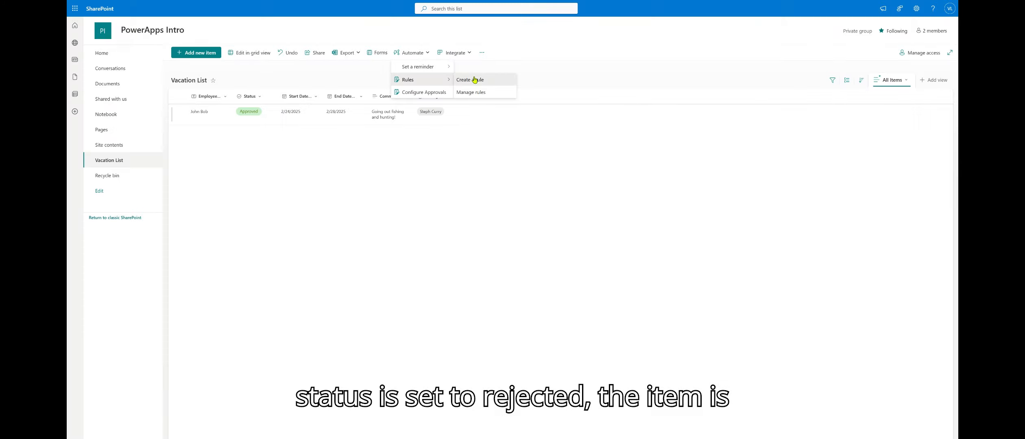
- Start a rule for modified items that triggers when Status changes and the new value is one of Approved or Rejected
{"action": "left_click", "coordinate": [477, 80]}
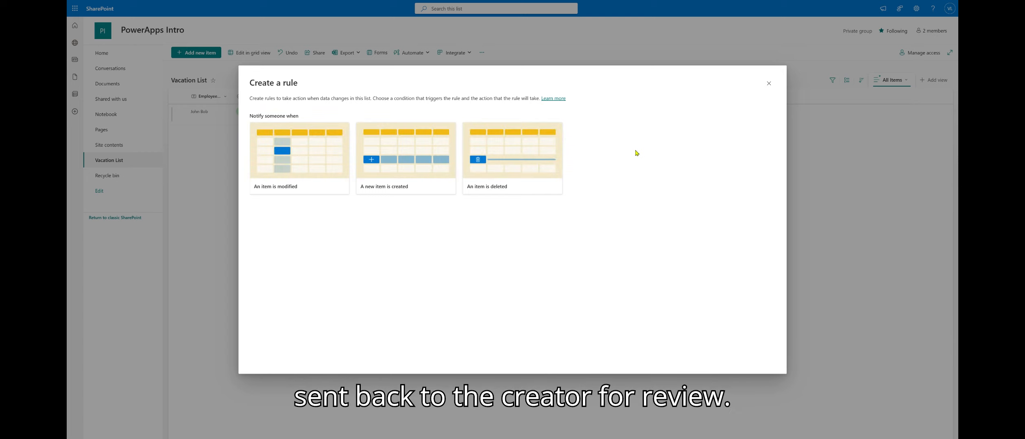
{"action": "left_click", "coordinate": [324, 169]}
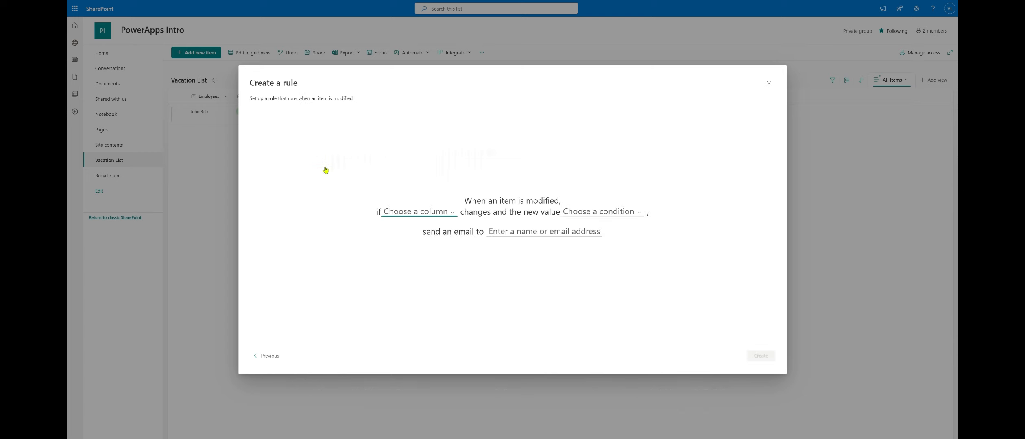
{"action": "left_click", "coordinate": [423, 212]}
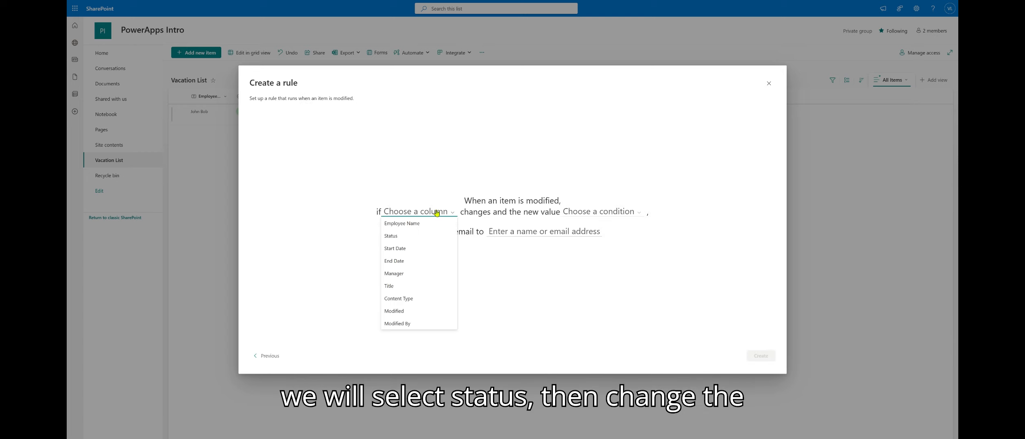
{"action": "left_click", "coordinate": [423, 236]}
{"action": "left_click", "coordinate": [590, 214]}
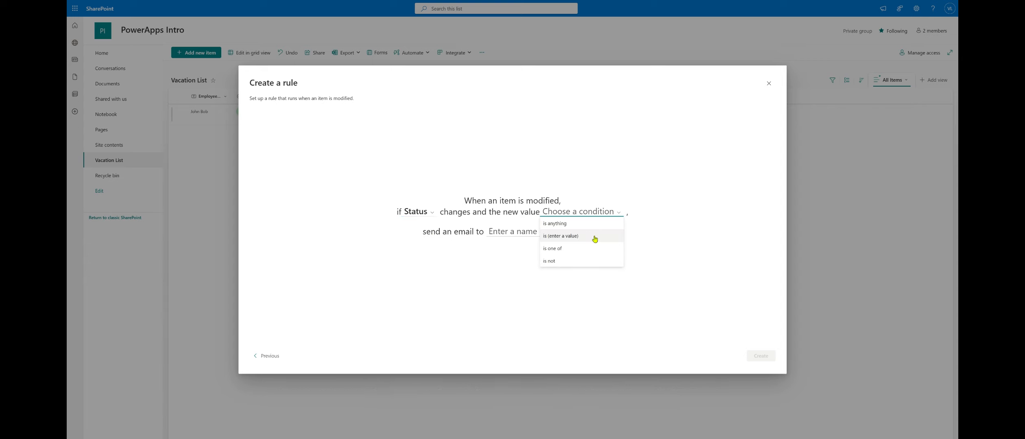
{"action": "left_click", "coordinate": [586, 257]}
{"action": "left_click", "coordinate": [518, 220]}
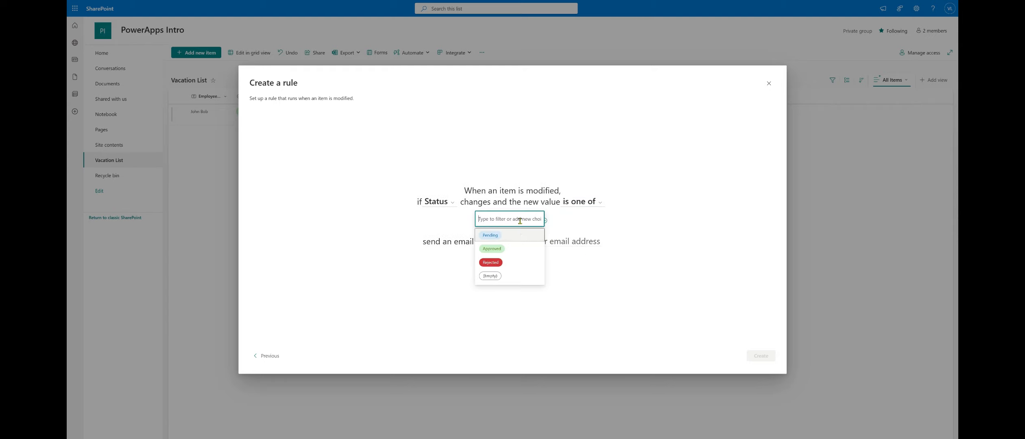
{"action": "left_click", "coordinate": [512, 251]}
{"action": "left_click", "coordinate": [530, 220]}
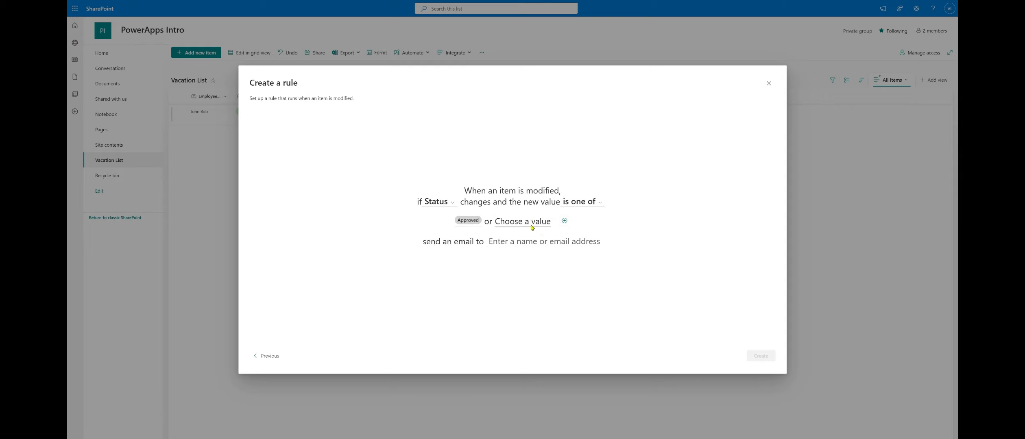
{"action": "left_click", "coordinate": [530, 226]}
{"action": "left_click", "coordinate": [528, 251]}
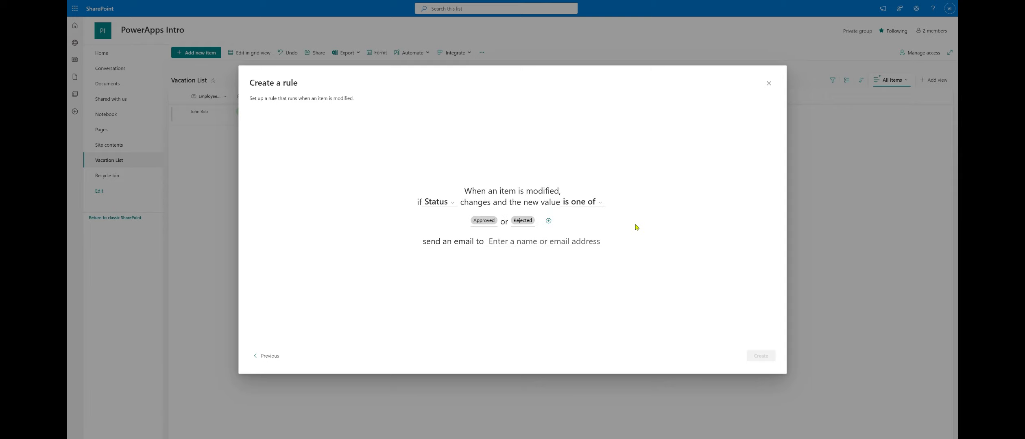
- Set Created By as the rule's email recipient, create the rule, and close the rule manager
{"action": "left_click", "coordinate": [511, 242]}
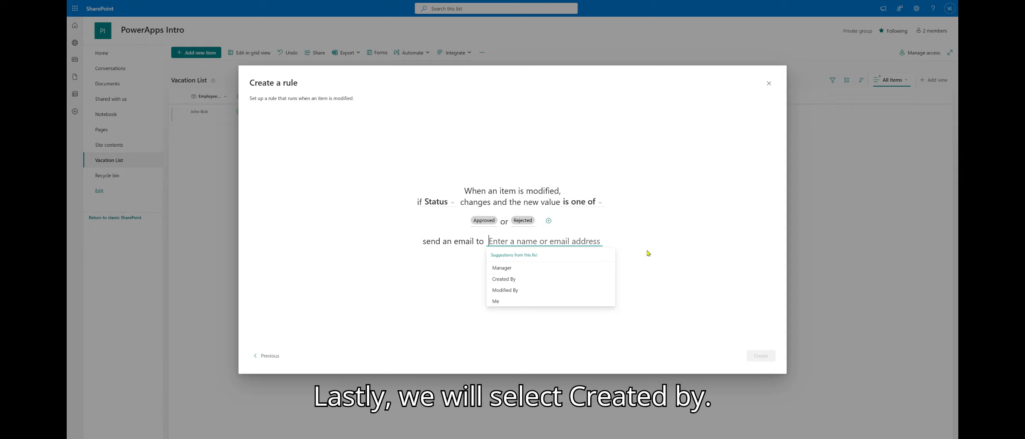
{"action": "left_click", "coordinate": [553, 281]}
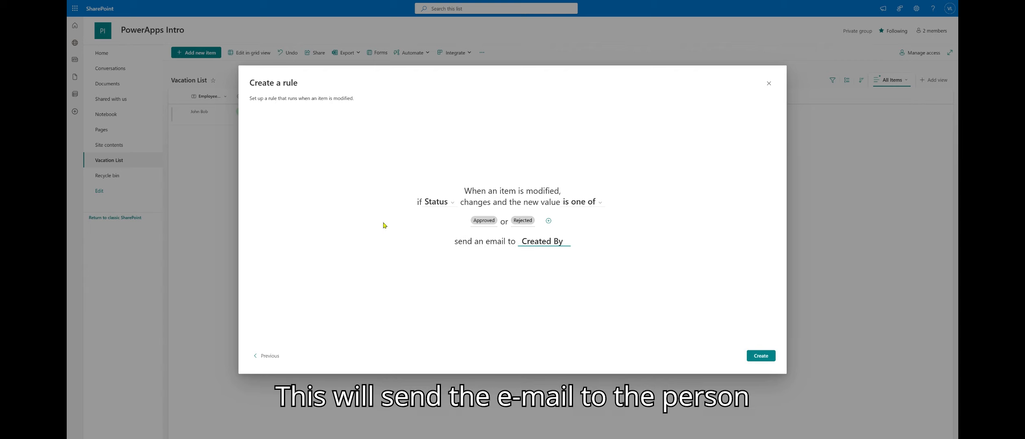
{"action": "left_click", "coordinate": [756, 355]}
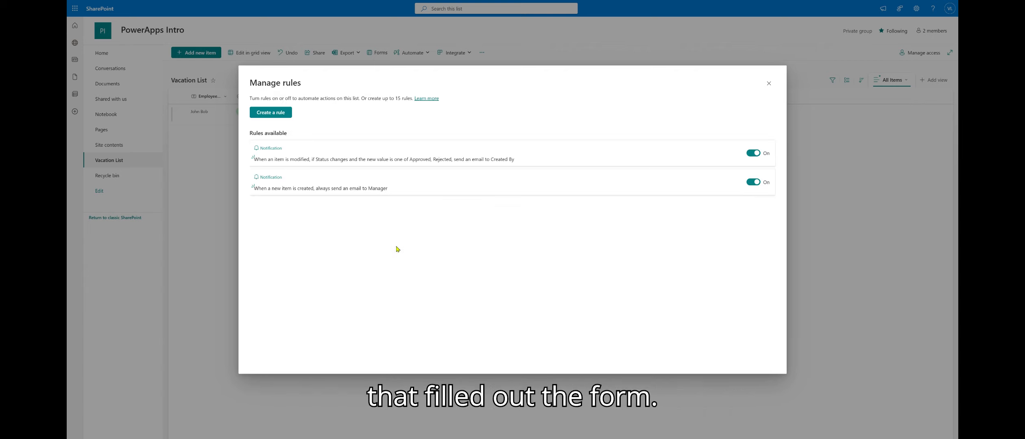
{"action": "left_click", "coordinate": [768, 83]}
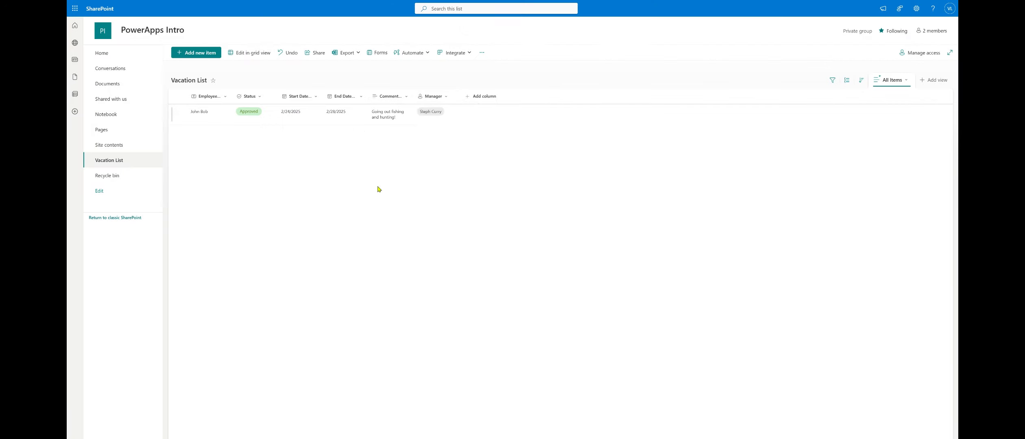
- Show the Created and Created By columns in the list view
{"action": "left_click", "coordinate": [433, 96]}
{"action": "mouse_move", "coordinate": [451, 161]}
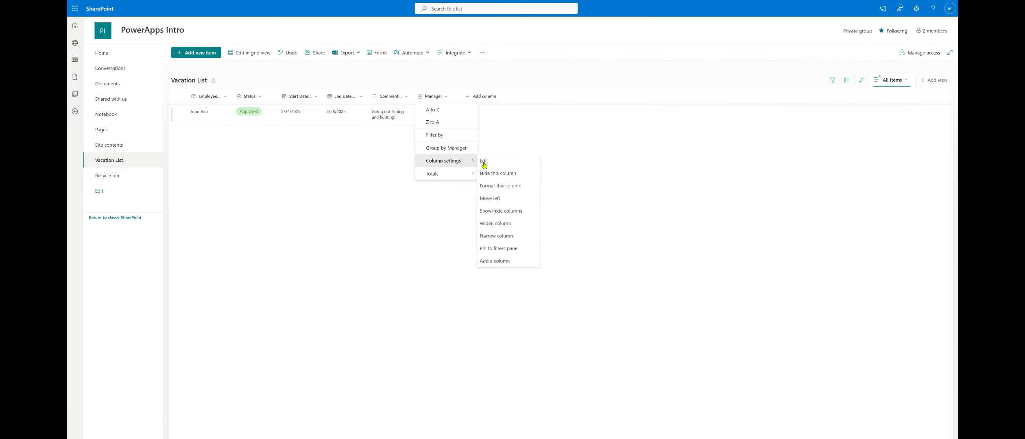
{"action": "left_click", "coordinate": [500, 210]}
{"action": "left_click", "coordinate": [870, 190]}
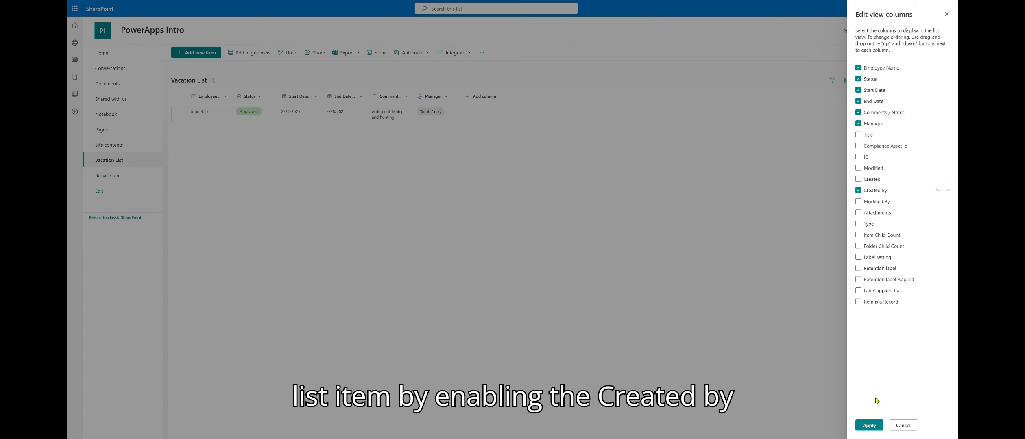
{"action": "left_click", "coordinate": [860, 179]}
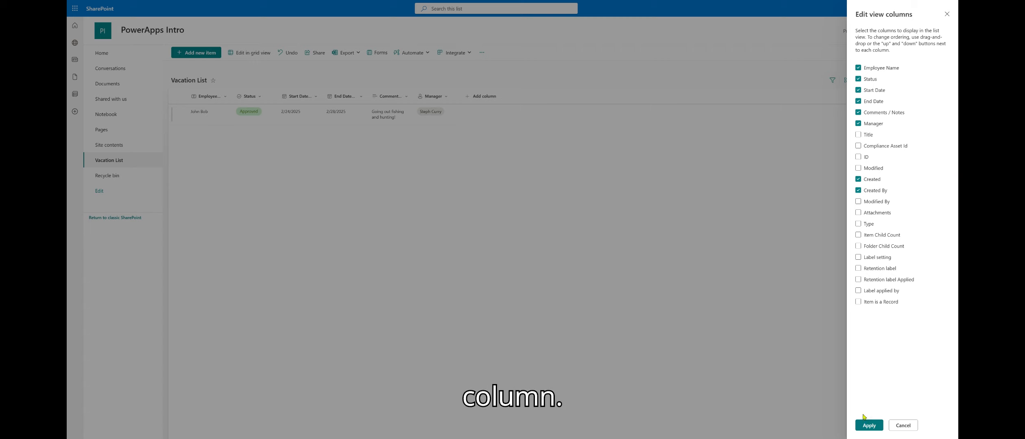
{"action": "left_click", "coordinate": [870, 426]}
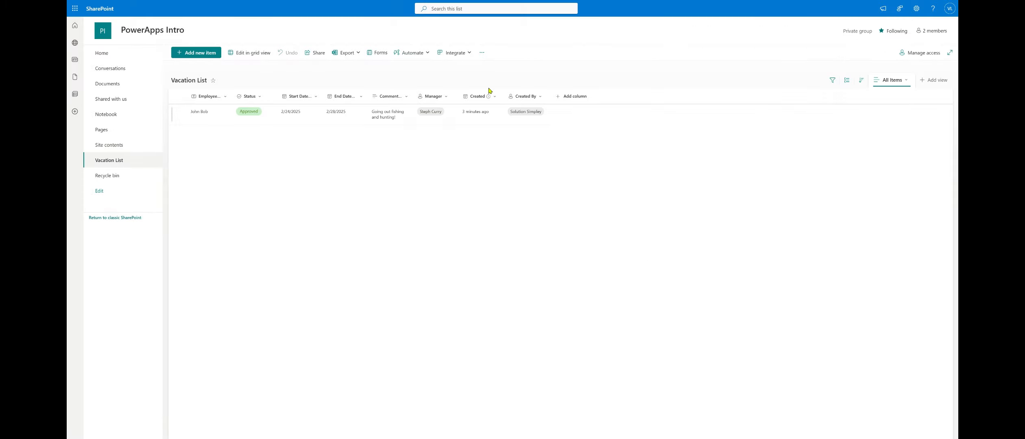
{"action": "left_click", "coordinate": [493, 116]}
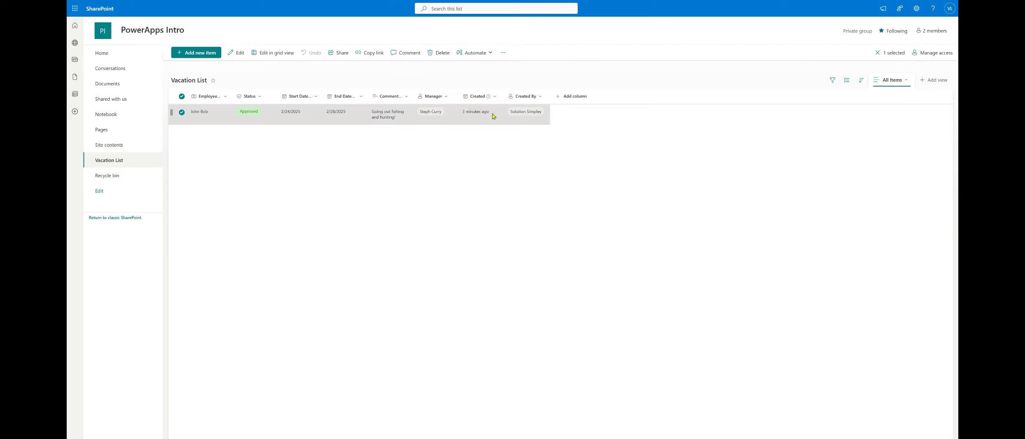
{"action": "left_click", "coordinate": [492, 116]}
- Create a new form for the vacation list and title it "Vacation Tracker"
{"action": "left_click", "coordinate": [378, 53]}
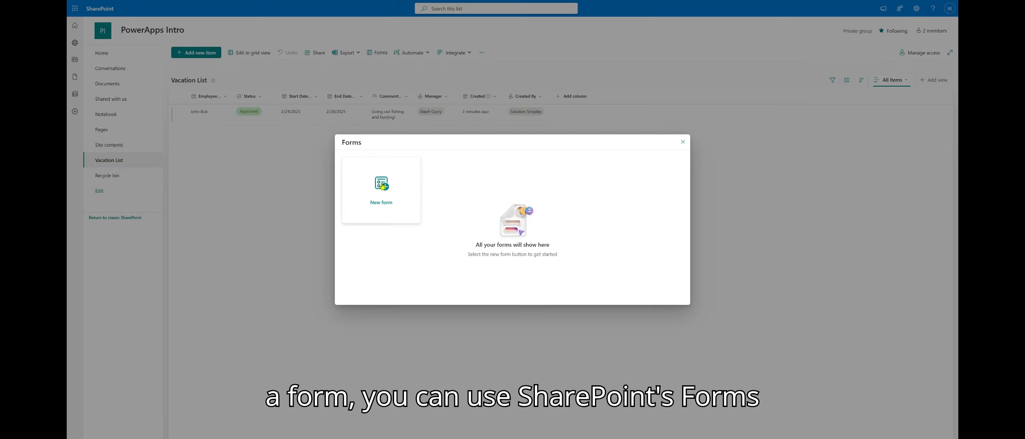
{"action": "left_click", "coordinate": [381, 191]}
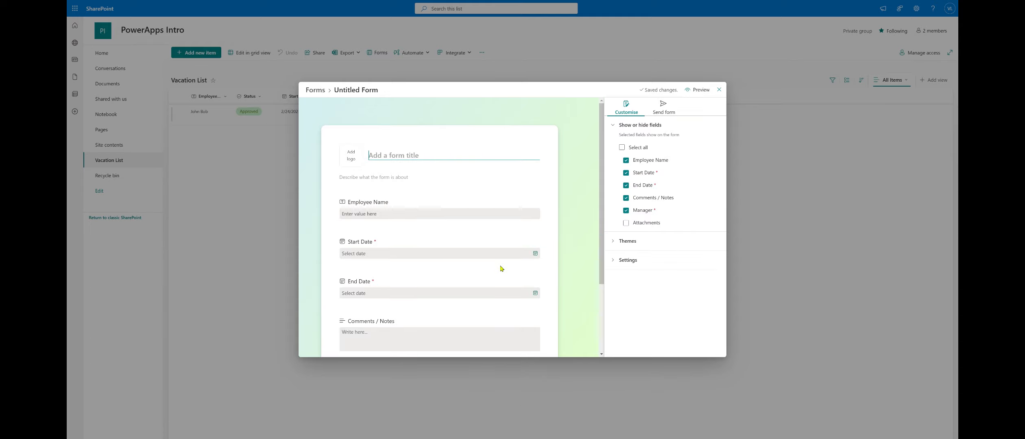
{"action": "scroll", "coordinate": [502, 266], "scroll_direction": "down", "scroll_amount": 3}
{"action": "scroll", "coordinate": [502, 271], "scroll_direction": "up", "scroll_amount": 3}
{"action": "scroll", "coordinate": [494, 261], "scroll_direction": "down", "scroll_amount": 3}
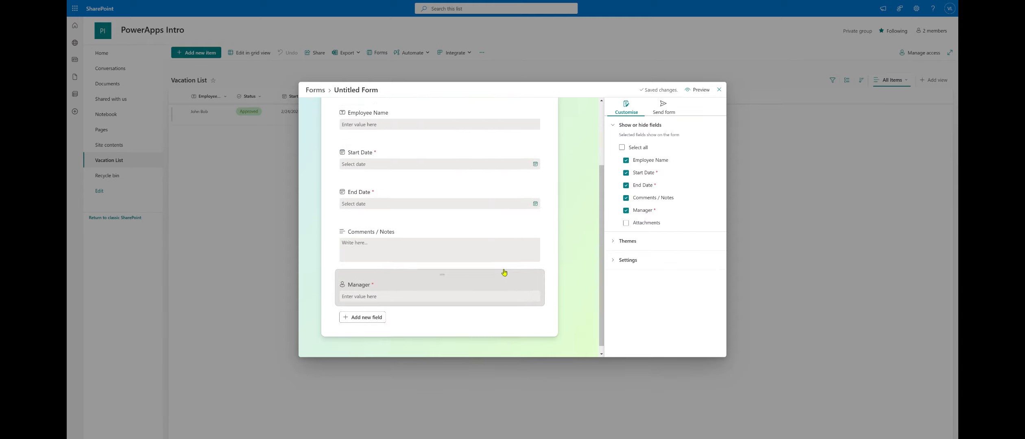
{"action": "scroll", "coordinate": [506, 272], "scroll_direction": "up", "scroll_amount": 3}
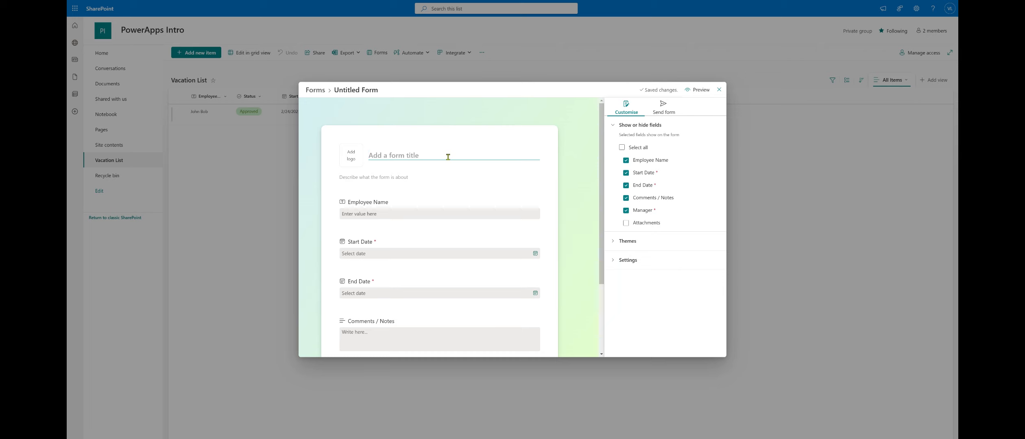
{"action": "type", "text": "CV"}
{"action": "key", "text": "BackSpace"}
{"action": "type", "text": "Vca"}
{"action": "key", "text": "BackSpace"}
{"action": "type", "text": "acation Tracker"}
- Add the Attachments field to the Vacation Tracker form
{"action": "scroll", "coordinate": [462, 171], "scroll_direction": "down", "scroll_amount": 2}
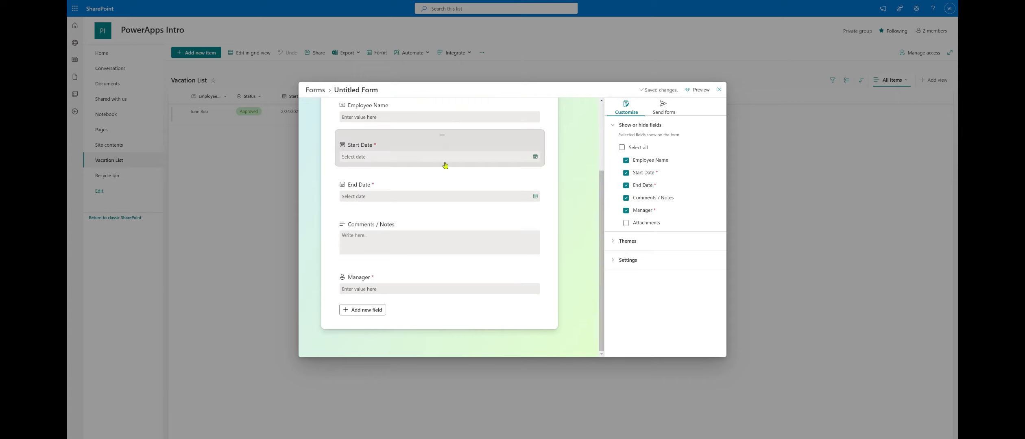
{"action": "left_click", "coordinate": [443, 164]}
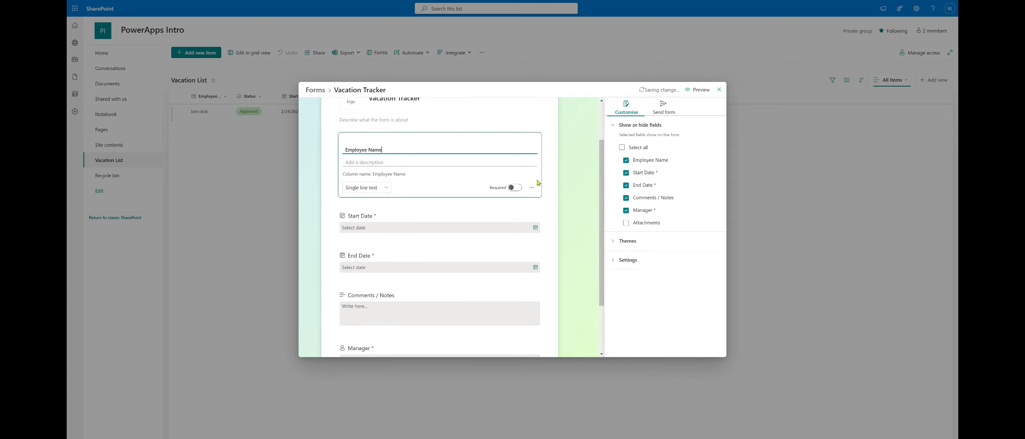
{"action": "left_click", "coordinate": [575, 176]}
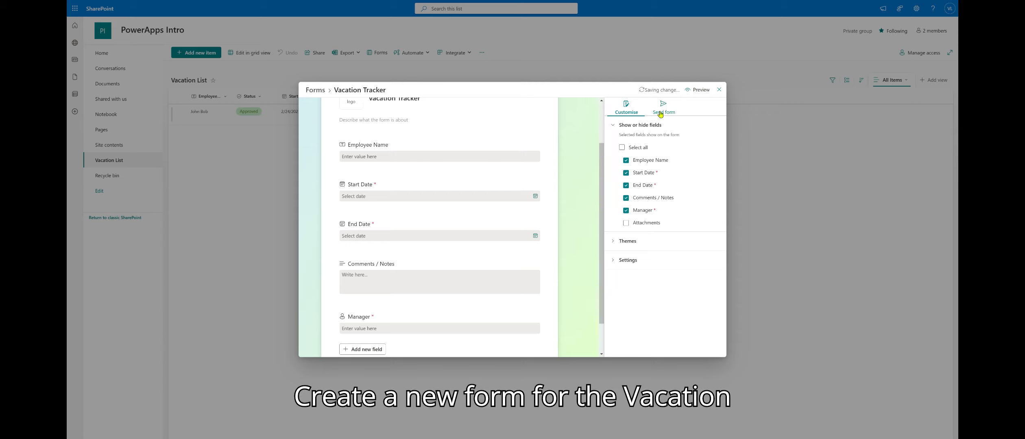
{"action": "left_click", "coordinate": [627, 224]}
{"action": "scroll", "coordinate": [480, 280], "scroll_direction": "up", "scroll_amount": 4}
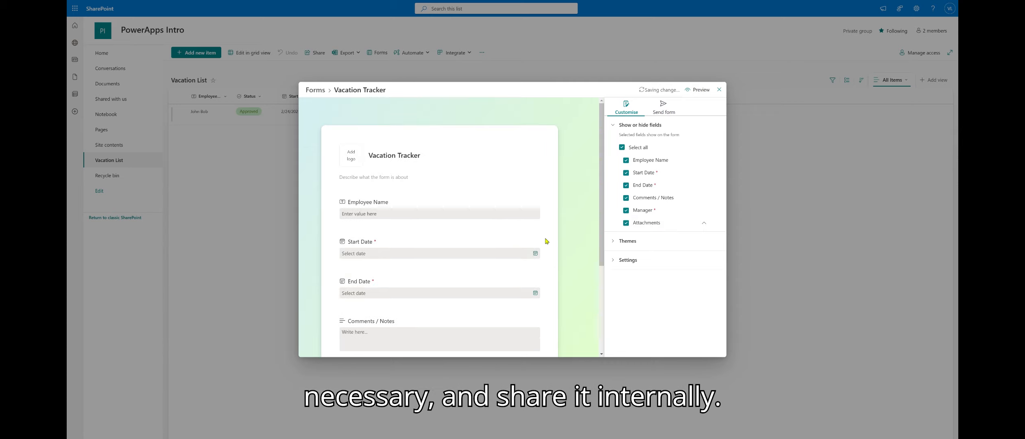
- Check the form's sharing option and preview how the whole Vacation Tracker form looks to respondents
{"action": "left_click", "coordinate": [663, 107]}
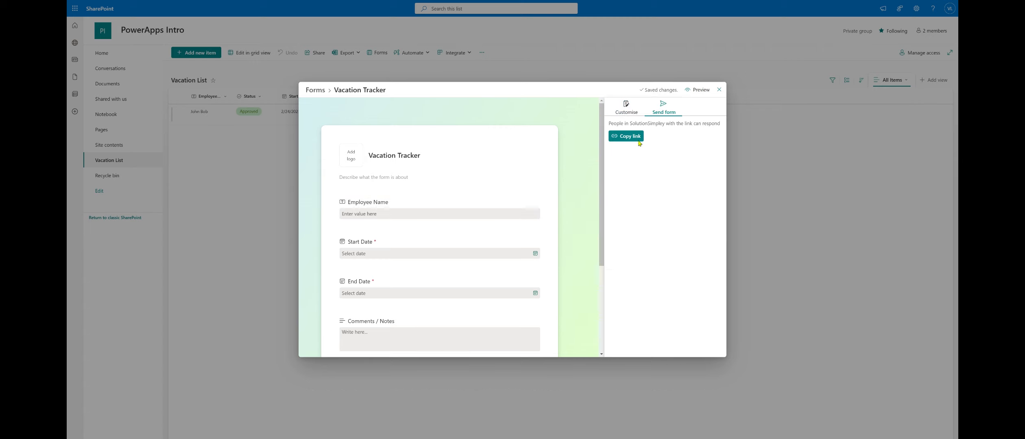
{"action": "left_click", "coordinate": [627, 106]}
{"action": "left_click", "coordinate": [698, 90]}
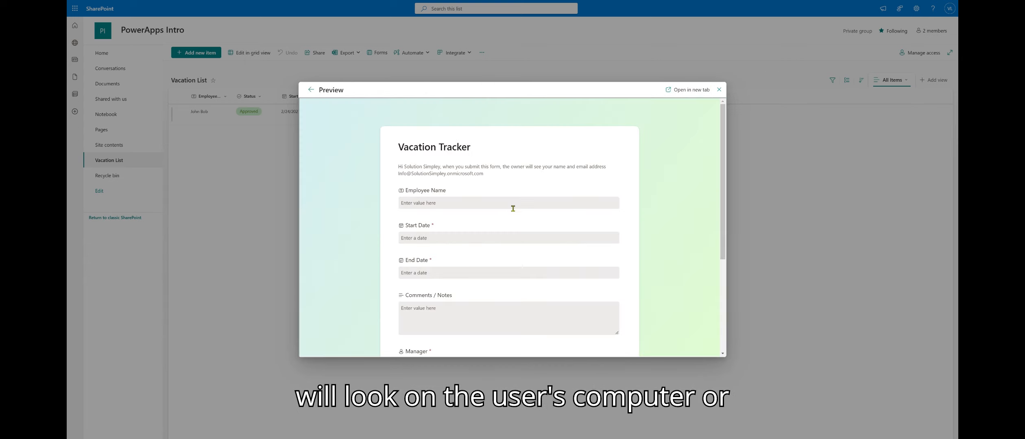
{"action": "scroll", "coordinate": [515, 244], "scroll_direction": "down", "scroll_amount": 10}
{"action": "scroll", "coordinate": [521, 266], "scroll_direction": "up", "scroll_amount": 10}
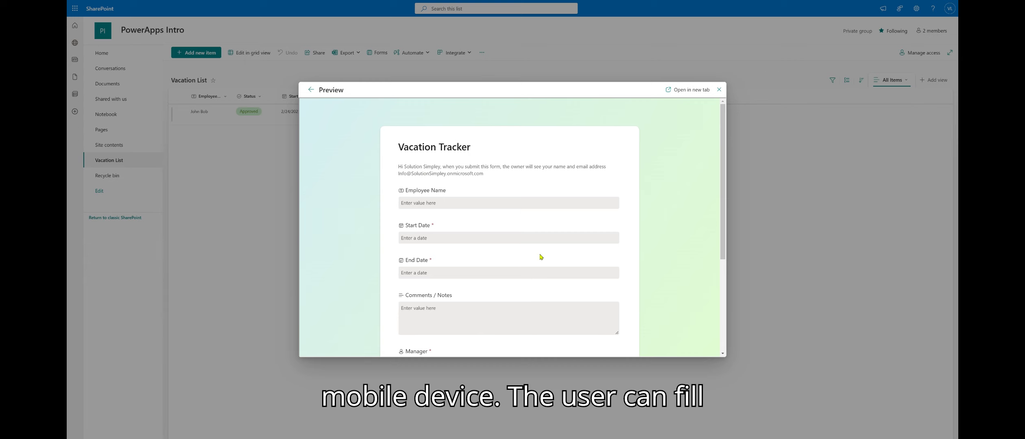
- Fill in the employee's full name in the previewed form, with start date 3/3/2025 and end date 3/7/2025
{"action": "scroll", "coordinate": [545, 242], "scroll_direction": "down", "scroll_amount": 3}
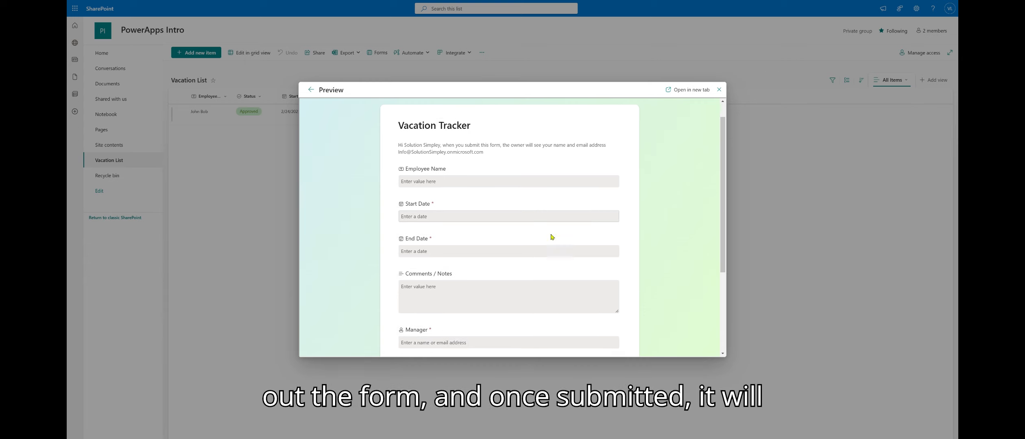
{"action": "scroll", "coordinate": [554, 237], "scroll_direction": "up", "scroll_amount": 2}
{"action": "left_click", "coordinate": [539, 170]}
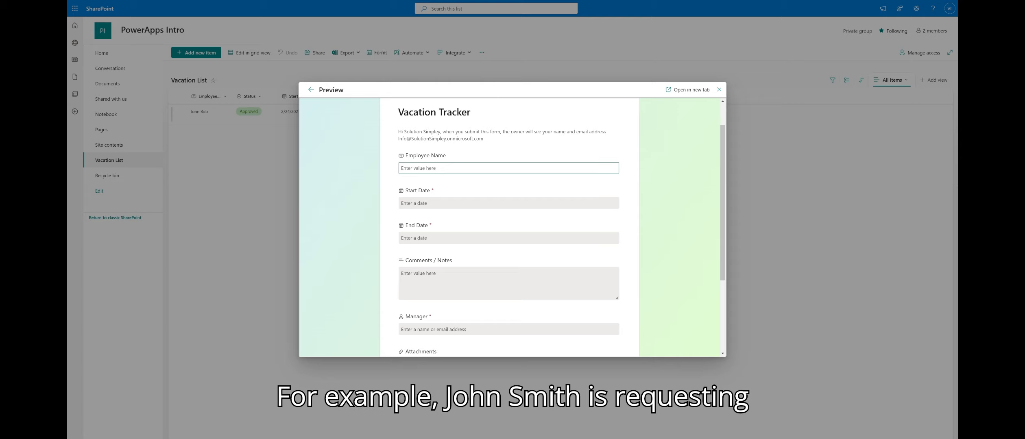
{"action": "type", "text": "John Smith"}
{"action": "key", "text": "Tab"}
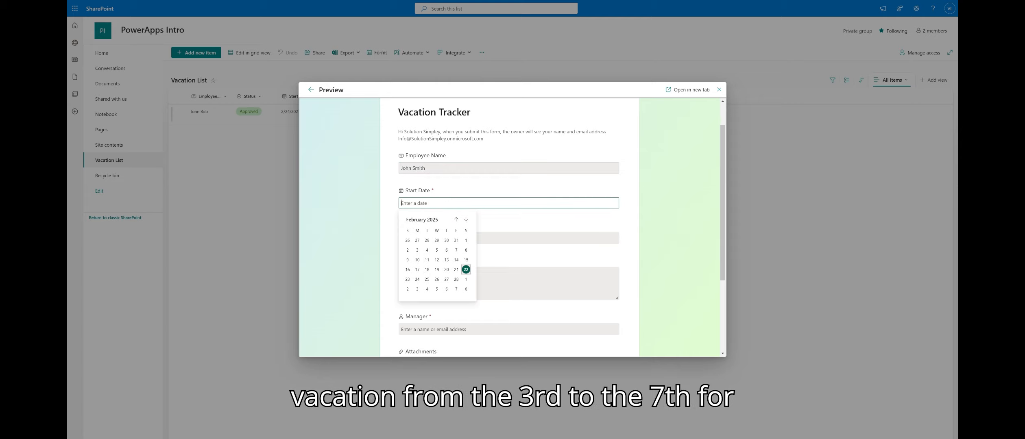
{"action": "left_click", "coordinate": [417, 289]}
{"action": "left_click", "coordinate": [466, 239]}
{"action": "left_click", "coordinate": [457, 324]}
- Add a comment about a fishing trip, choose the manager, submit the vacation request, and close the form preview
{"action": "scroll", "coordinate": [479, 261], "scroll_direction": "down", "scroll_amount": 1}
{"action": "left_click", "coordinate": [480, 249]}
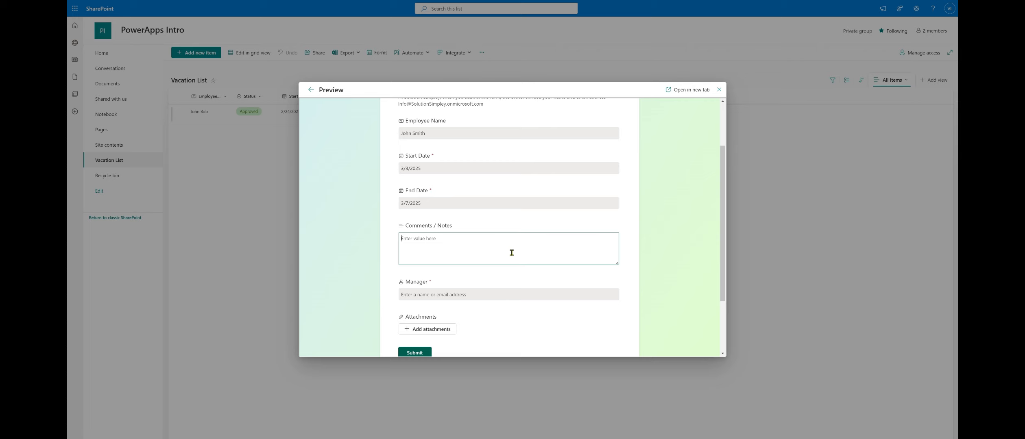
{"action": "type", "text": "Fishing with John Bob"}
{"action": "left_click", "coordinate": [506, 298]}
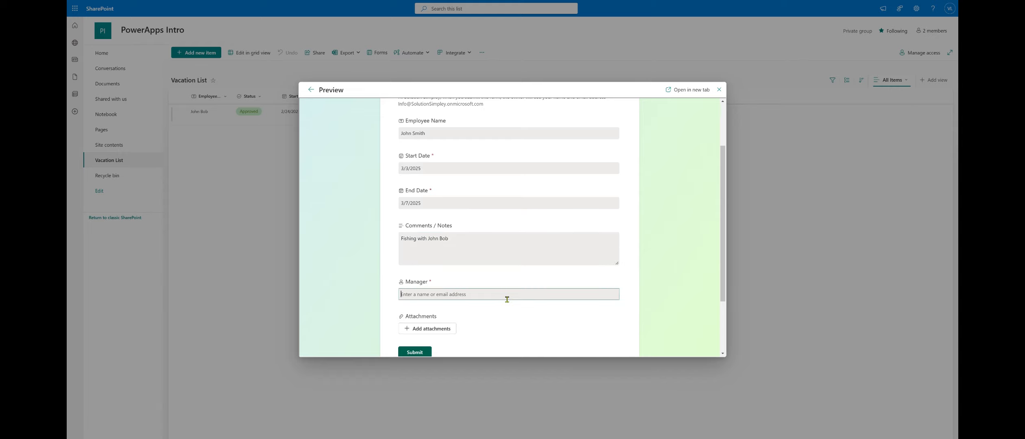
{"action": "type", "text": "ste"}
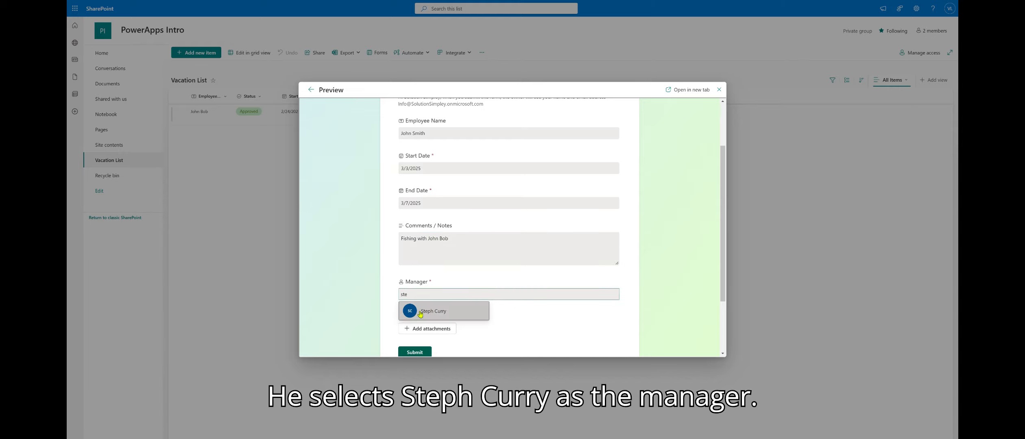
{"action": "left_click", "coordinate": [430, 314]}
{"action": "scroll", "coordinate": [523, 320], "scroll_direction": "down", "scroll_amount": 1}
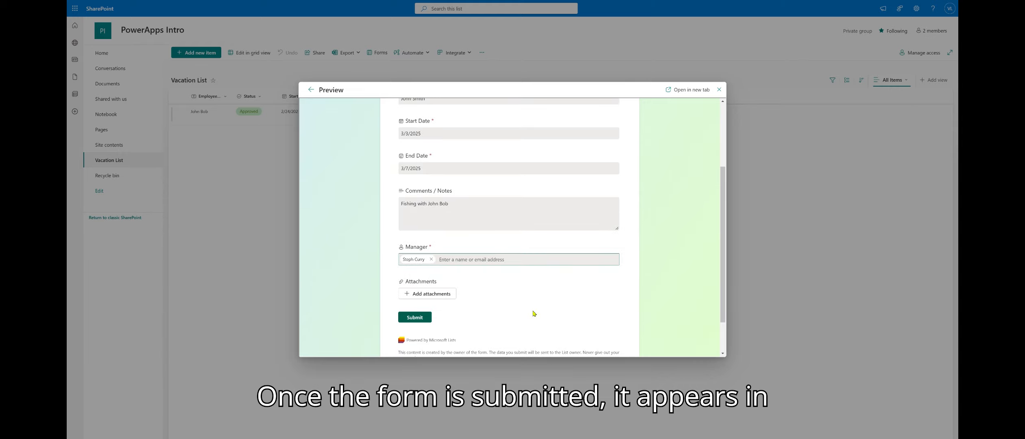
{"action": "left_click", "coordinate": [406, 318]}
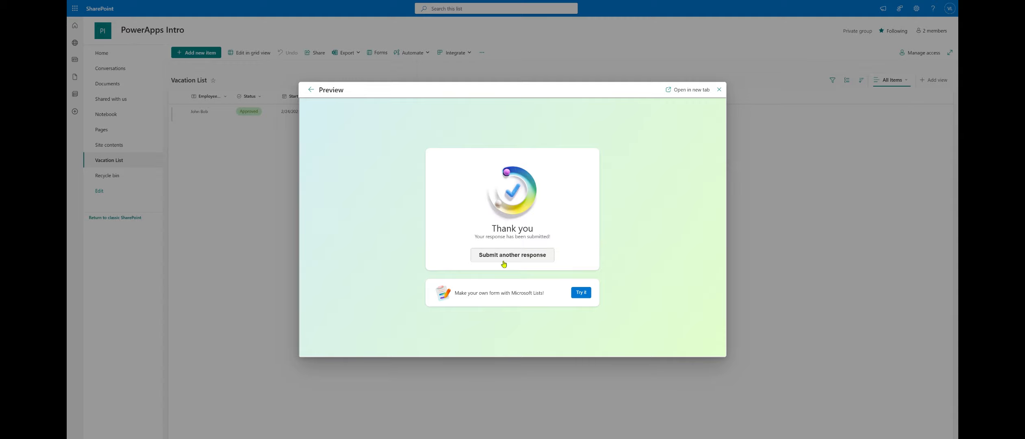
{"action": "left_click", "coordinate": [719, 90]}
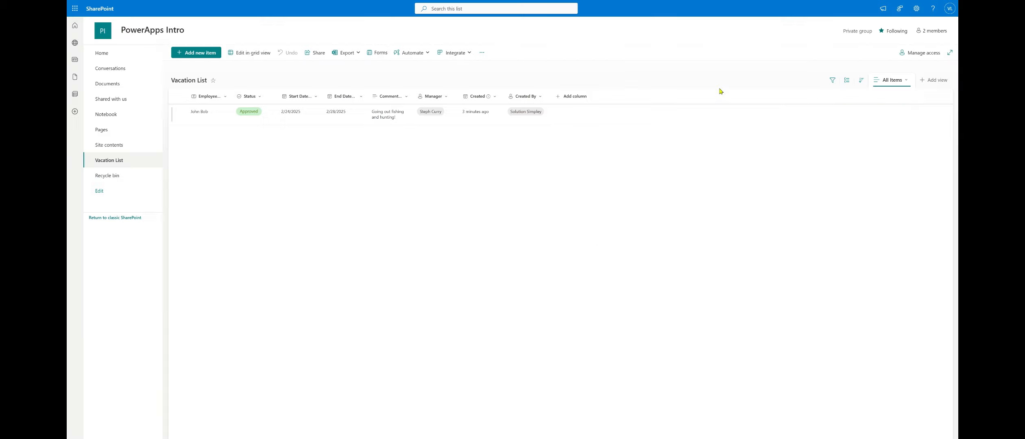
- Create a public board view named "Status Board" for the vacation list, organized by the Status column
{"action": "left_click", "coordinate": [933, 80]}
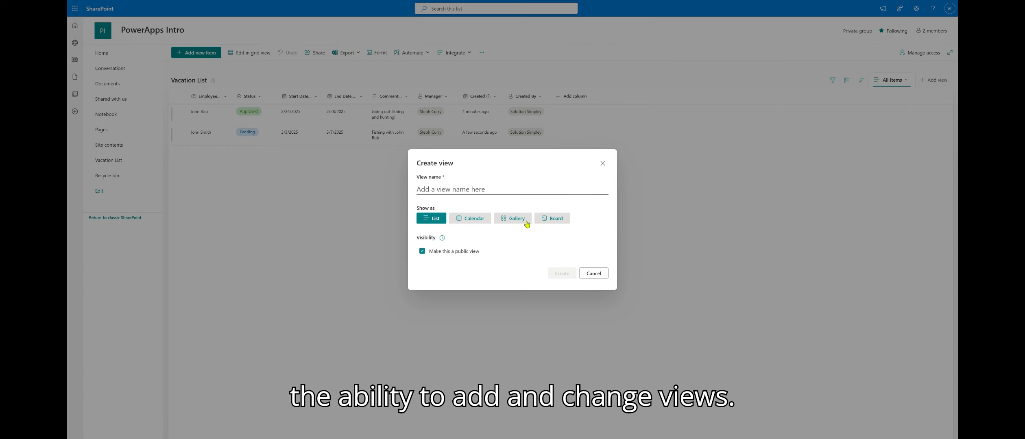
{"action": "left_click", "coordinate": [514, 190]}
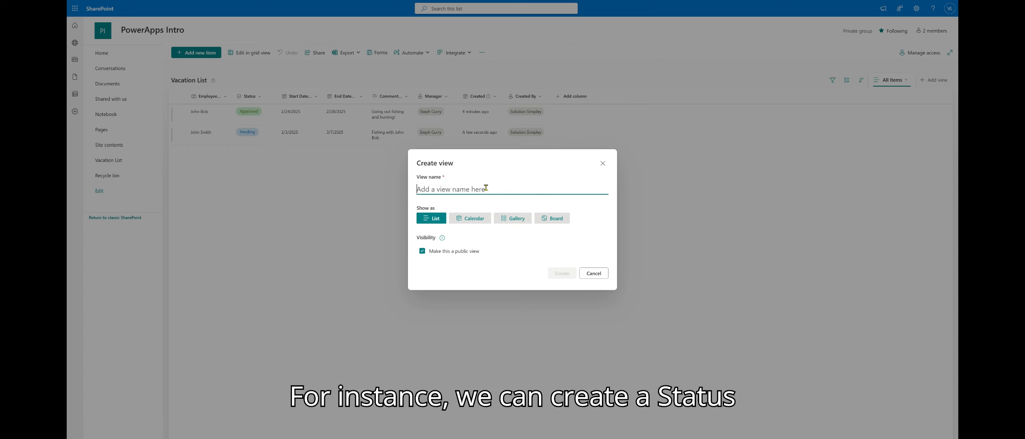
{"action": "type", "text": "Stati"}
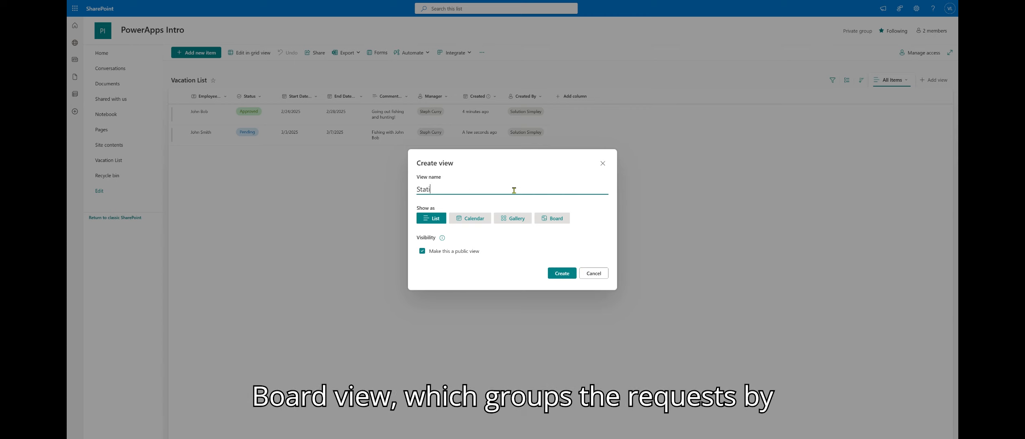
{"action": "type", "text": "us Board"}
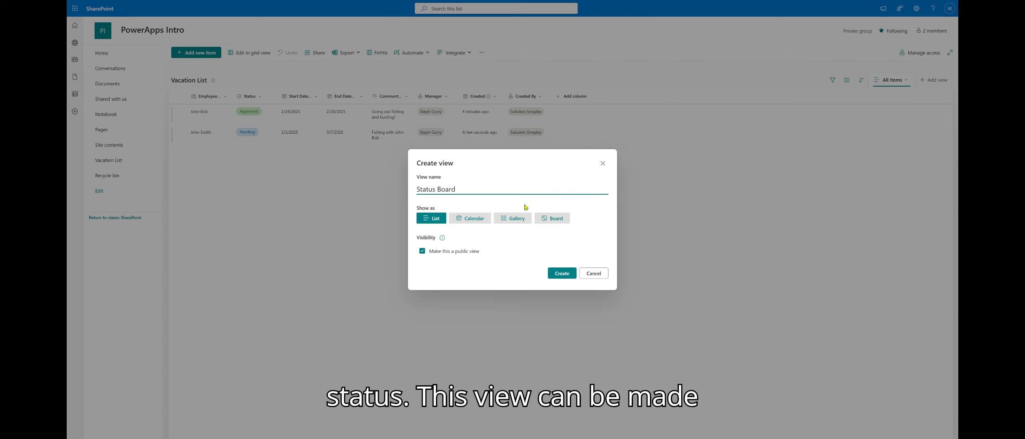
{"action": "left_click", "coordinate": [545, 220]}
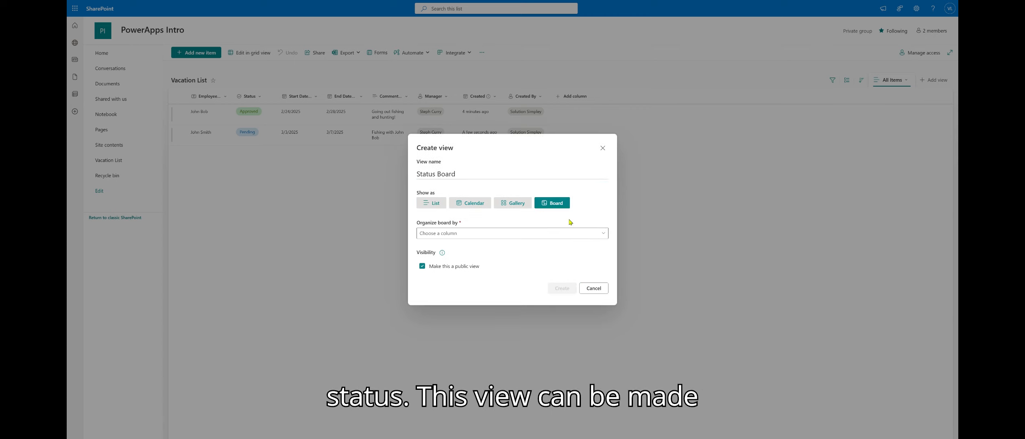
{"action": "left_click", "coordinate": [570, 235]}
{"action": "left_click", "coordinate": [529, 257]}
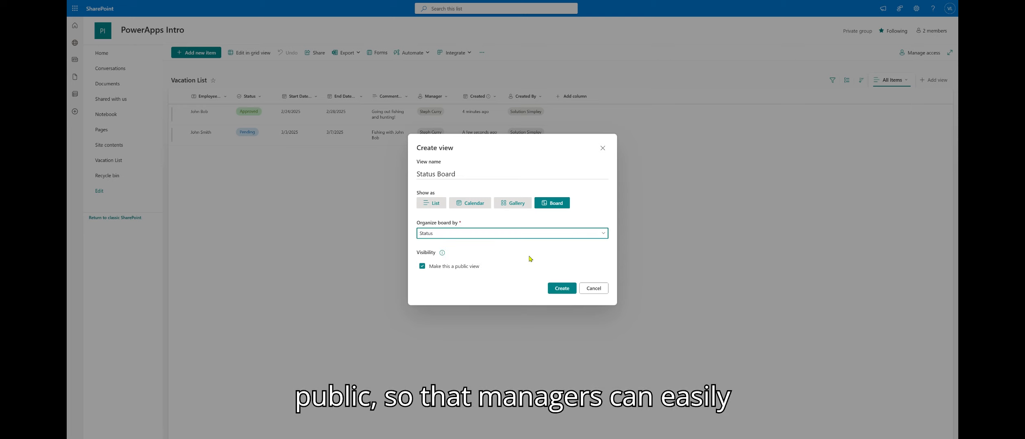
{"action": "left_click", "coordinate": [563, 288]}
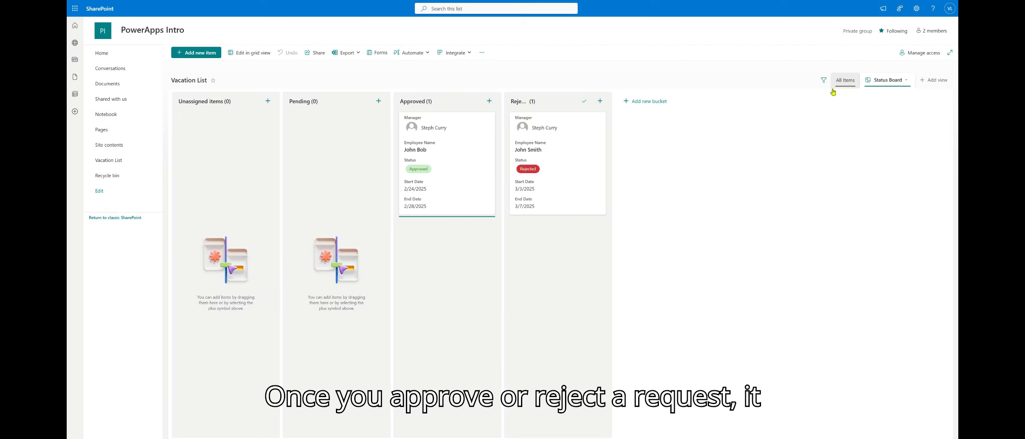
- Compare the requests' statuses between the All Items view and the Status Board view
{"action": "left_click", "coordinate": [845, 80]}
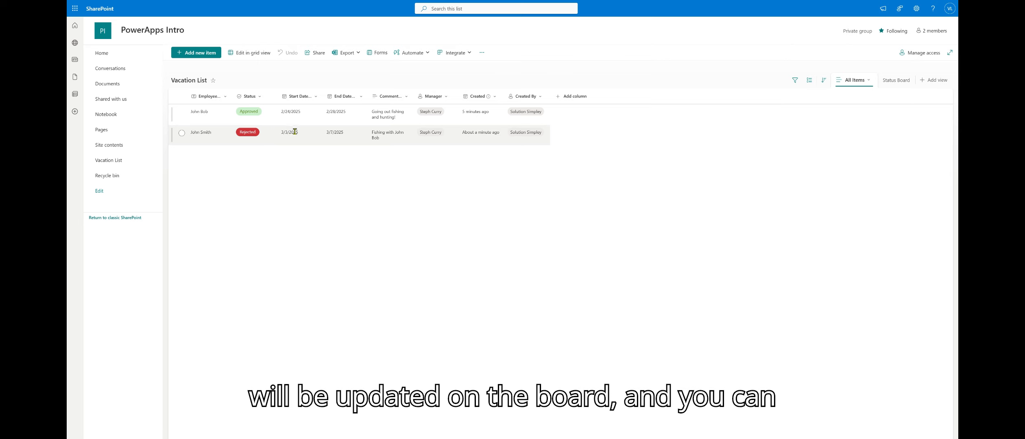
{"action": "left_click", "coordinate": [896, 79]}
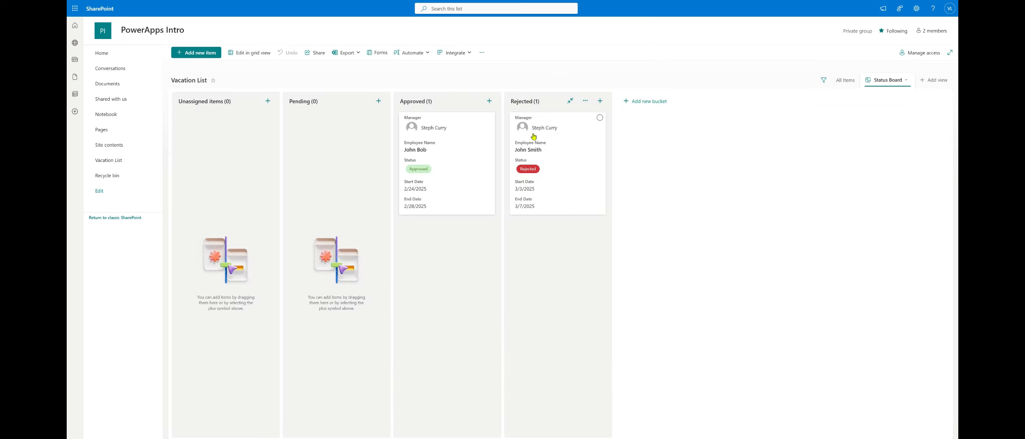
{"action": "left_click", "coordinate": [846, 81]}
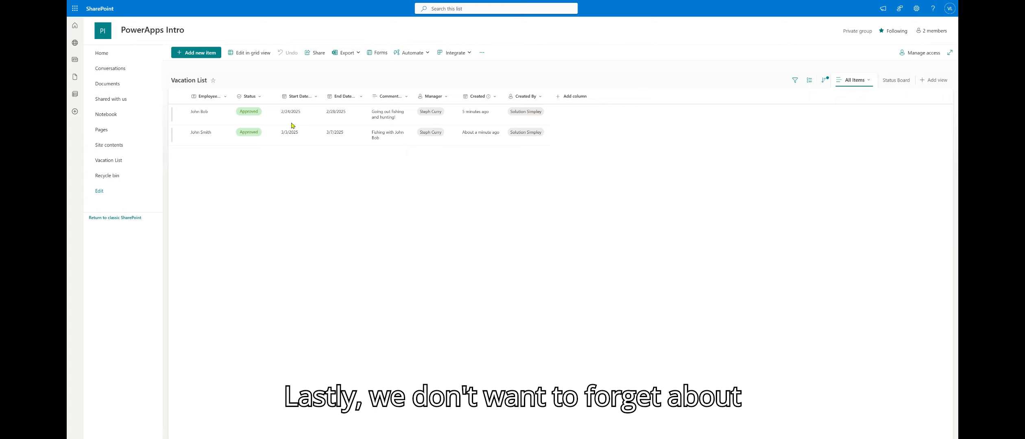
- Go to the site's home page and open the advanced permissions settings for the site
{"action": "left_click", "coordinate": [127, 56]}
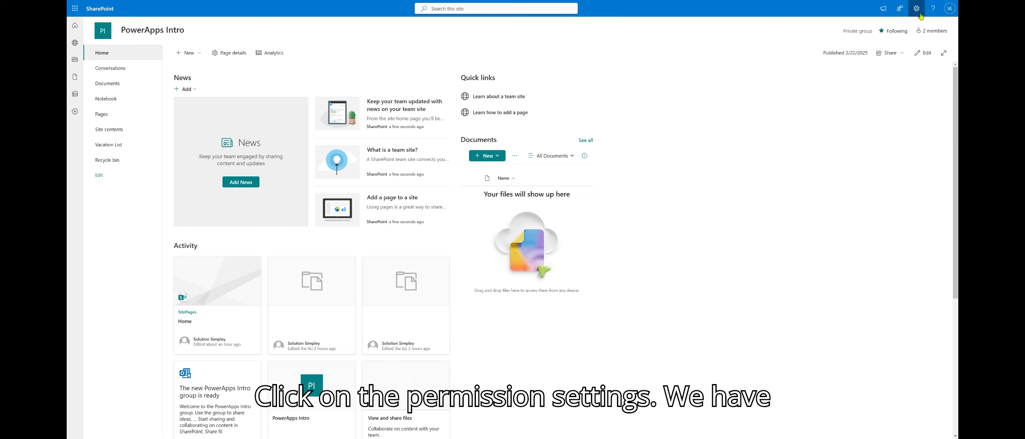
{"action": "left_click", "coordinate": [917, 9]}
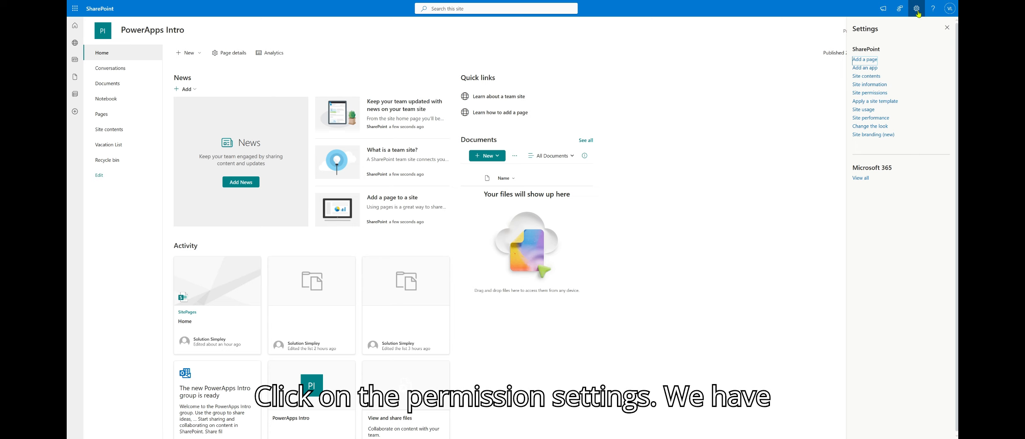
{"action": "left_click", "coordinate": [886, 96]}
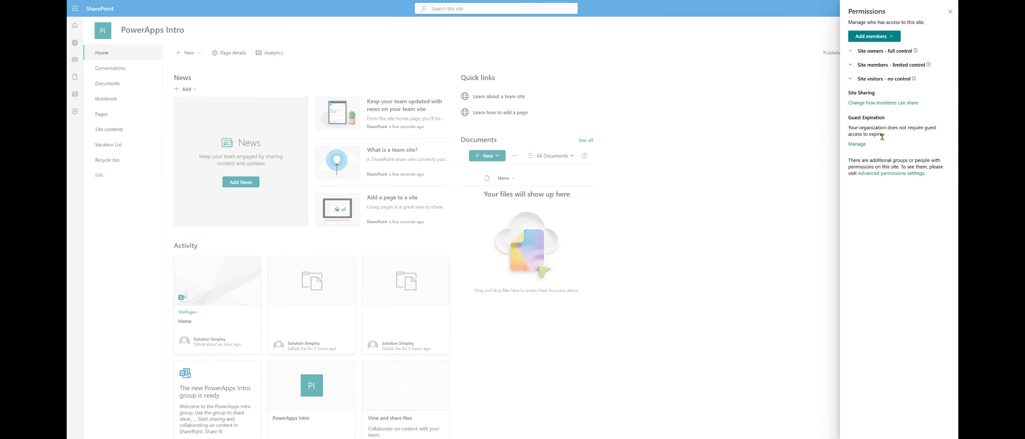
{"action": "left_click", "coordinate": [879, 175]}
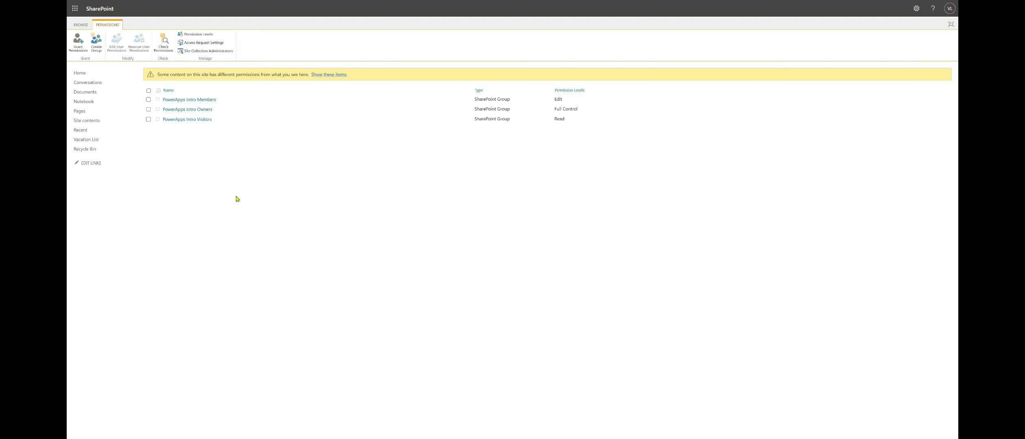
- Review the descriptions of the available permission levels, especially Contribute, and return to the site permissions page
{"action": "left_click", "coordinate": [205, 37]}
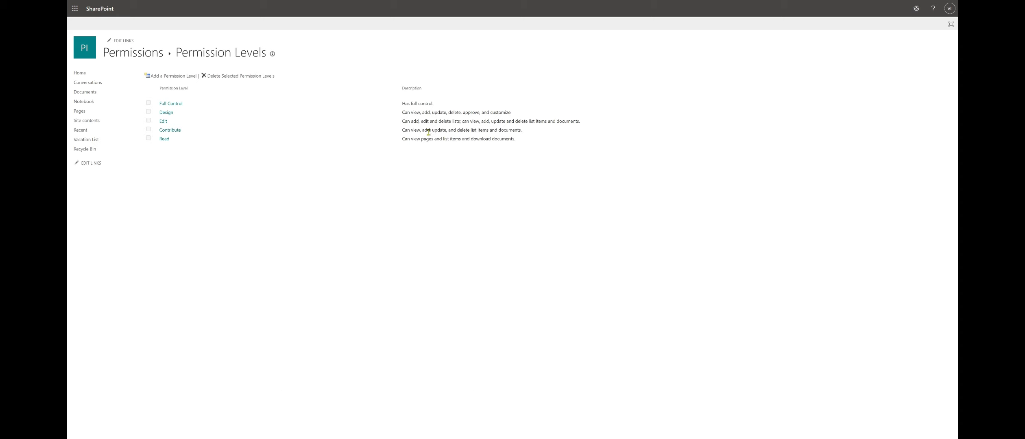
{"action": "left_click_drag", "start_coordinate": [407, 130], "coordinate": [158, 130]}
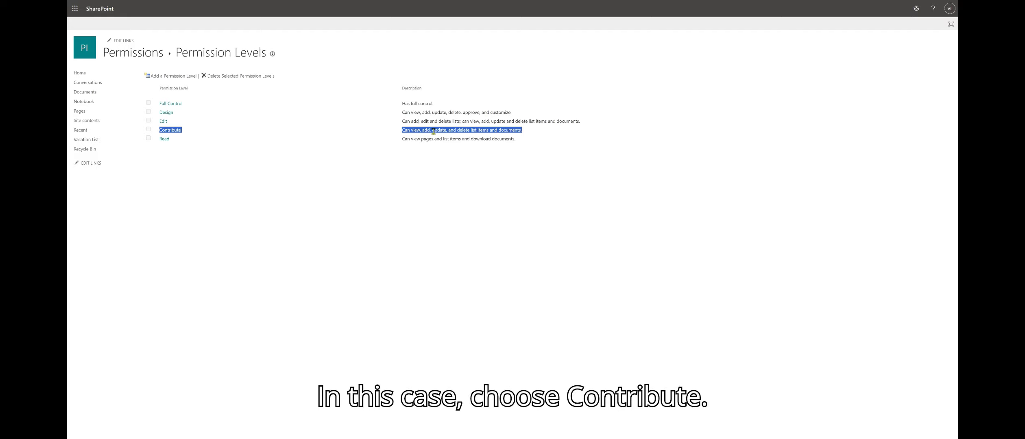
{"action": "left_click", "coordinate": [453, 131]}
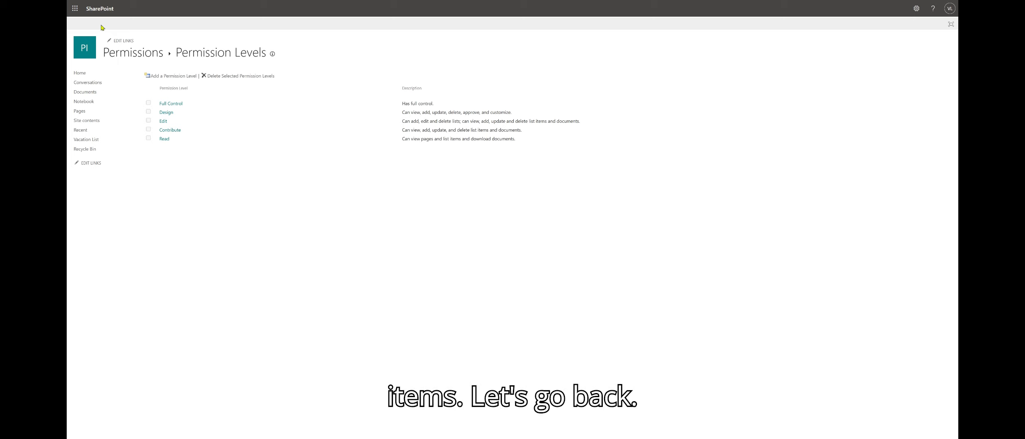
{"action": "key", "text": "alt+Left"}
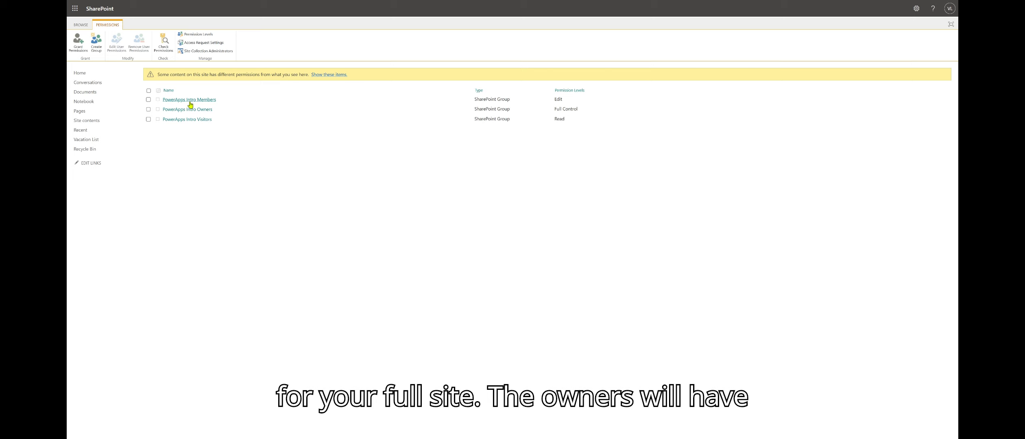
- Examine the permission levels assigned to the site's Members, Owners and Visitors groups
{"action": "left_click_drag", "start_coordinate": [569, 100], "coordinate": [550, 102]}
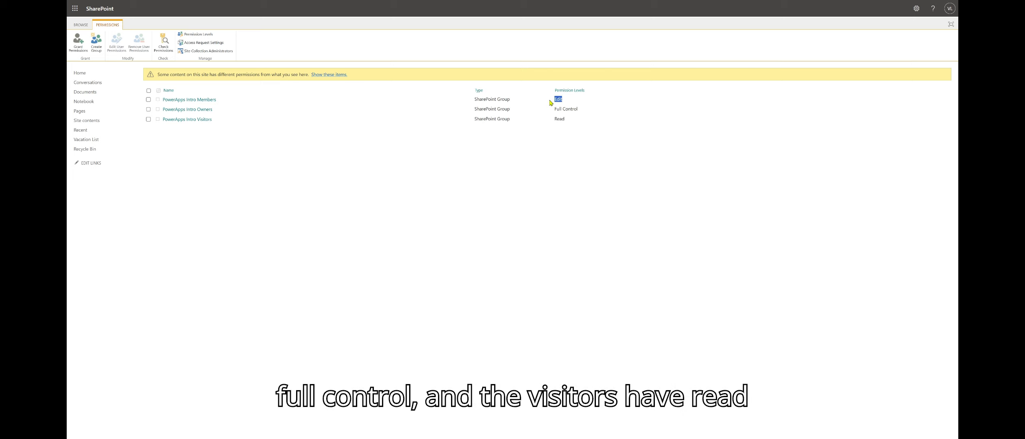
{"action": "left_click", "coordinate": [557, 157]}
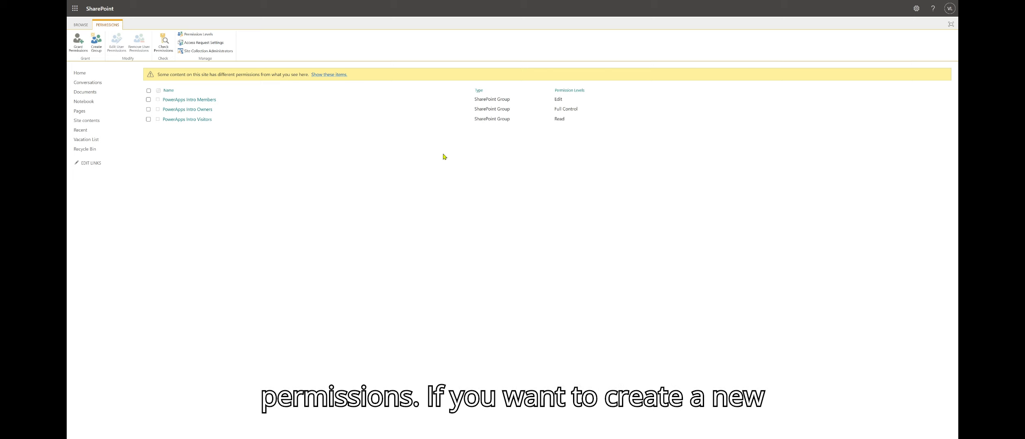
{"action": "left_click_drag", "start_coordinate": [586, 110], "coordinate": [540, 124]}
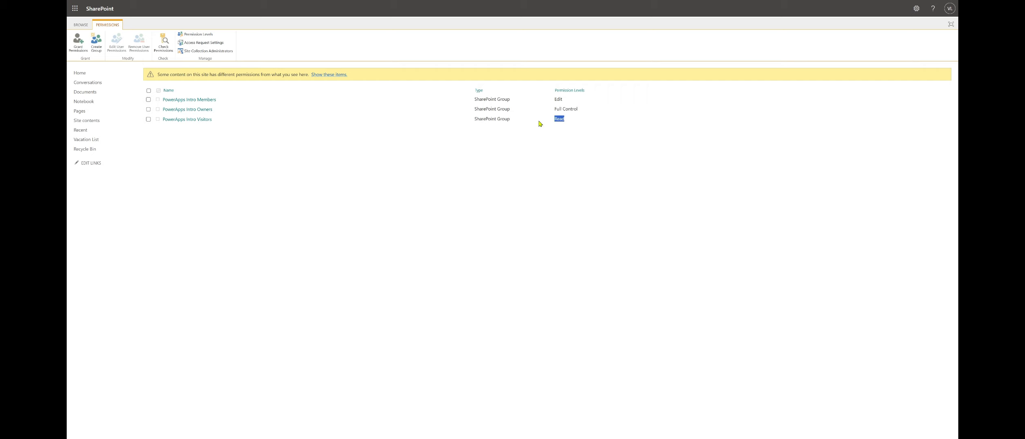
{"action": "left_click", "coordinate": [554, 149]}
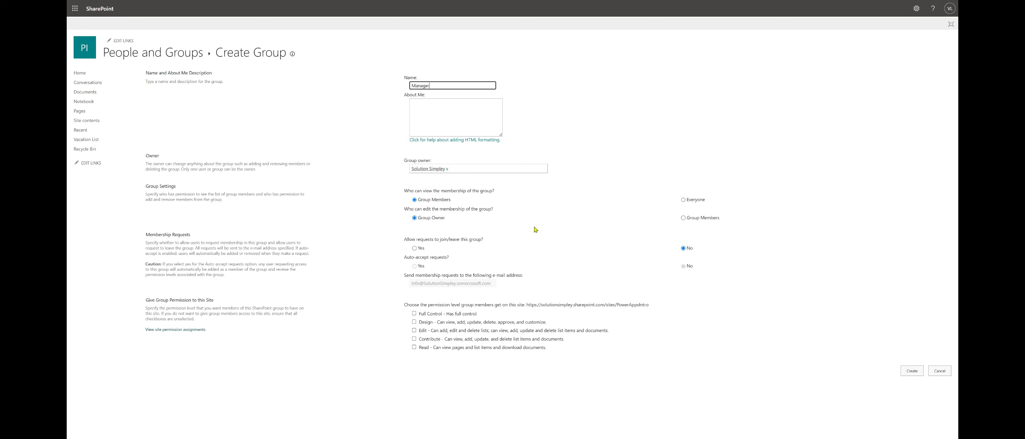
- Create the Manager group with the Edit permission level and open its member list
{"action": "left_click", "coordinate": [414, 331]}
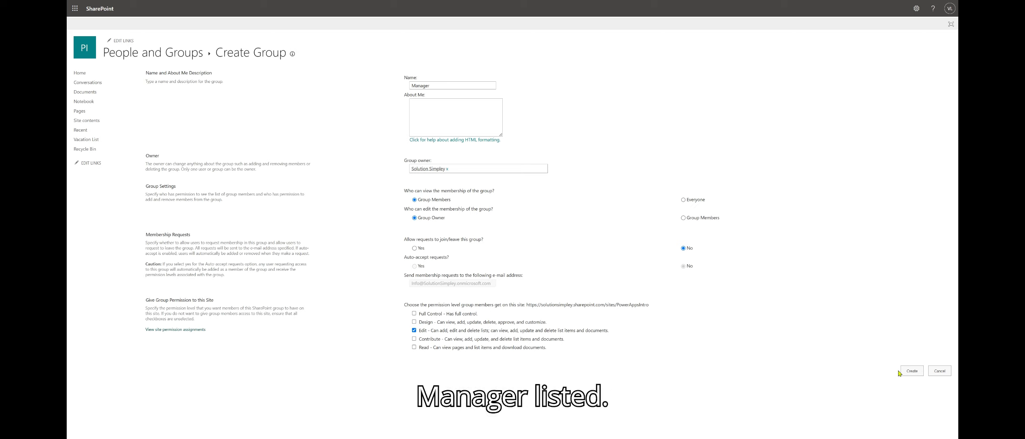
{"action": "left_click", "coordinate": [912, 371]}
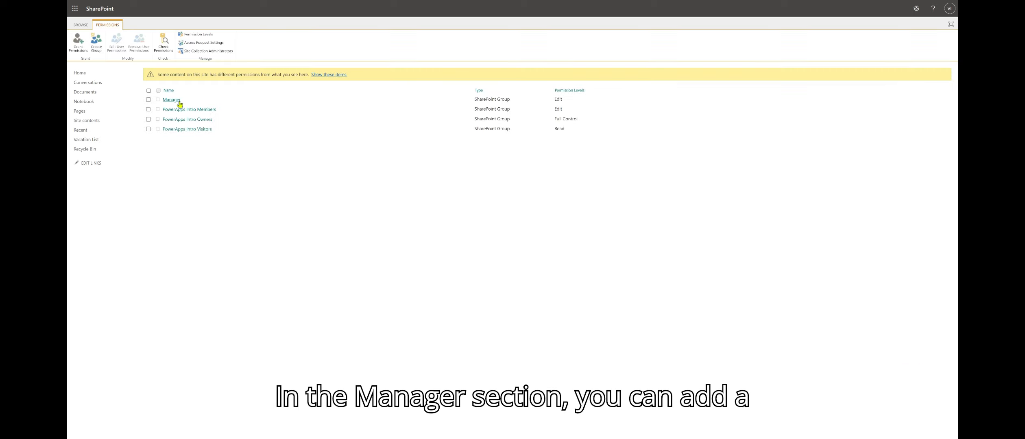
{"action": "left_click", "coordinate": [178, 101]}
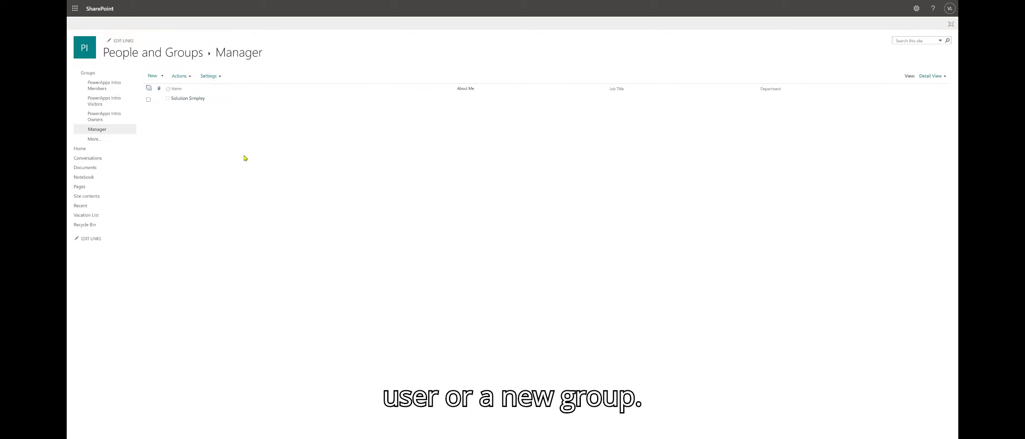
- Add the manager's user account to the Manager group, sending an email invitation
{"action": "left_click", "coordinate": [154, 76]}
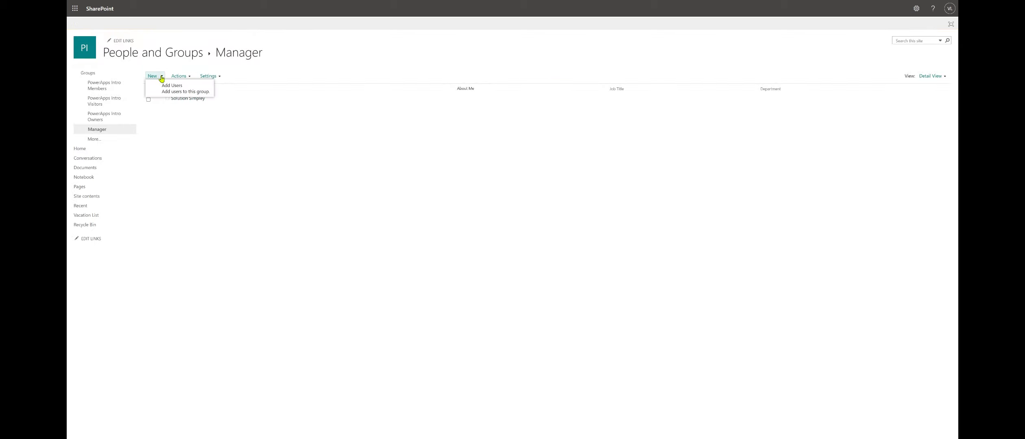
{"action": "left_click", "coordinate": [176, 95]}
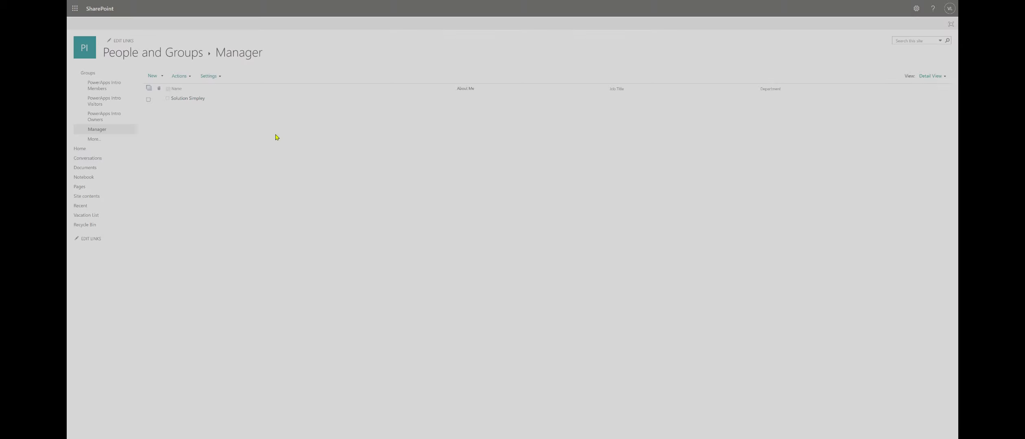
{"action": "left_click", "coordinate": [518, 198]}
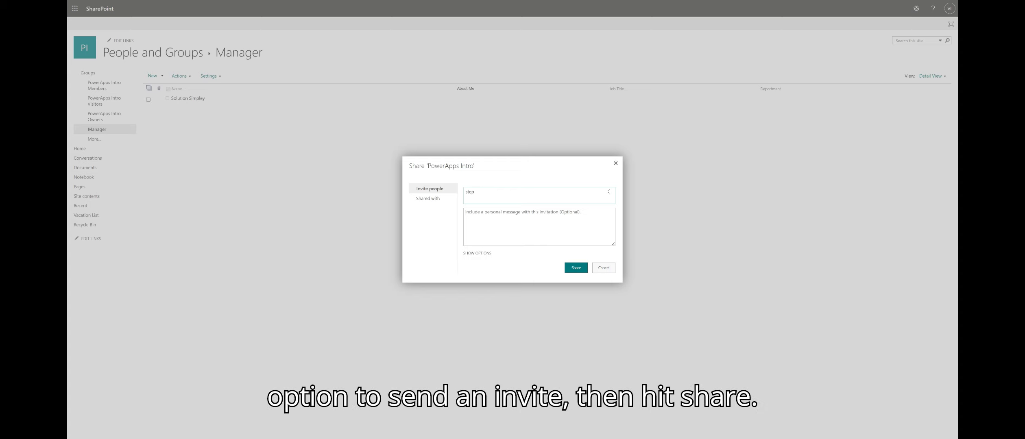
{"action": "left_click", "coordinate": [480, 211]}
{"action": "left_click", "coordinate": [486, 254]}
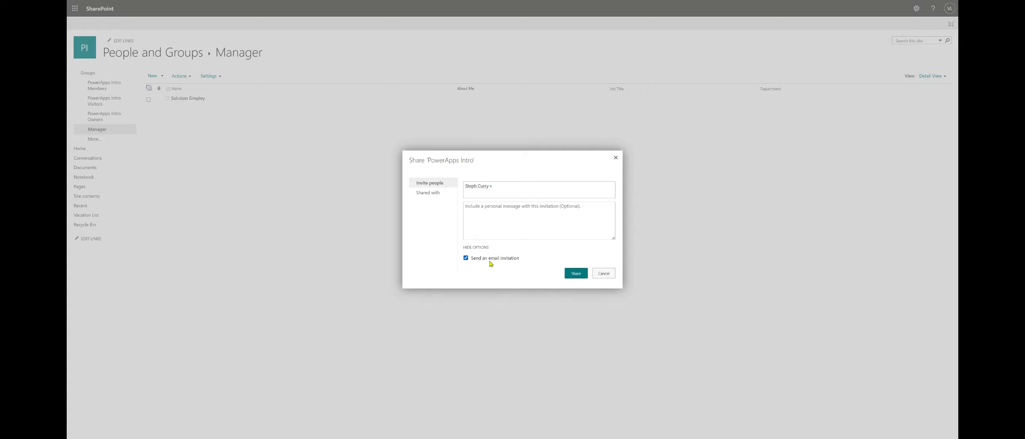
{"action": "left_click", "coordinate": [574, 275]}
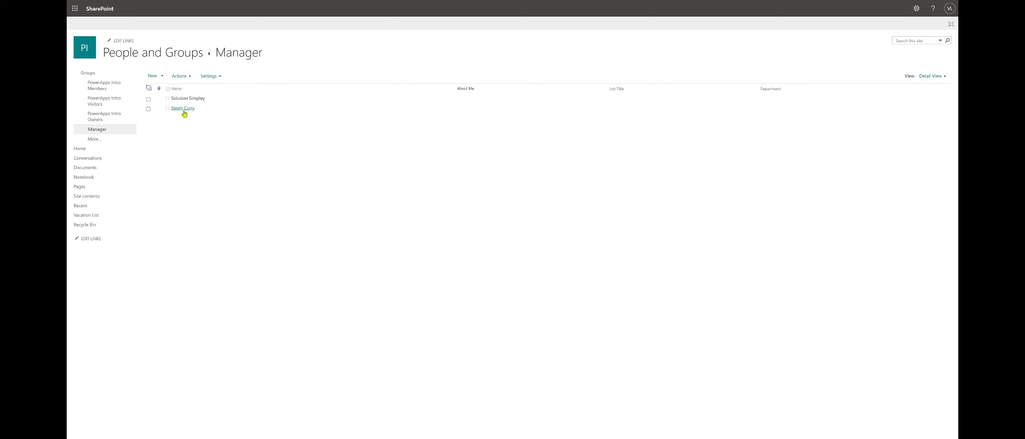
- Return to the site permissions and change the Manager group's permission level to Read only
{"action": "left_click", "coordinate": [128, 1]}
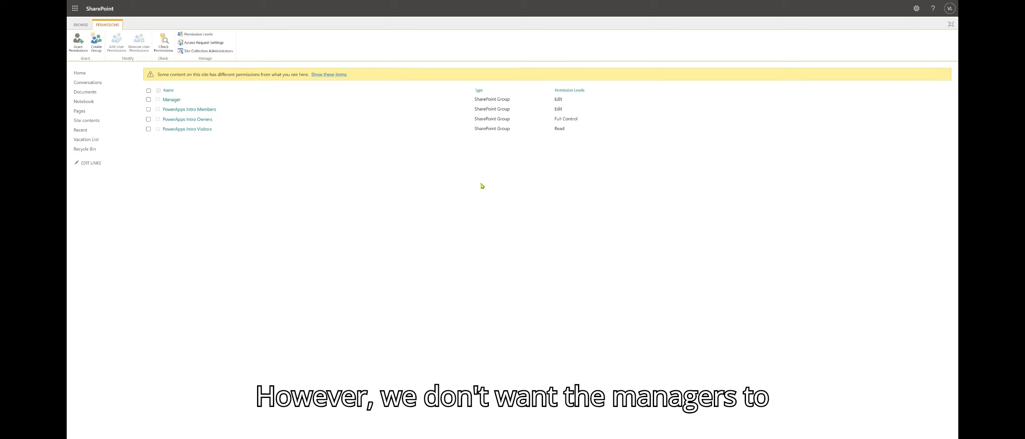
{"action": "left_click_drag", "start_coordinate": [481, 97], "coordinate": [162, 99]}
{"action": "left_click", "coordinate": [228, 101]}
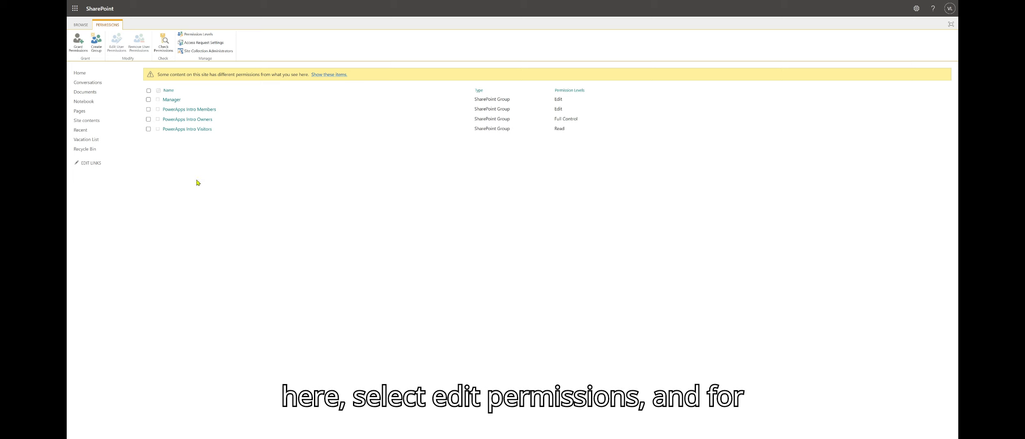
{"action": "left_click", "coordinate": [149, 100]}
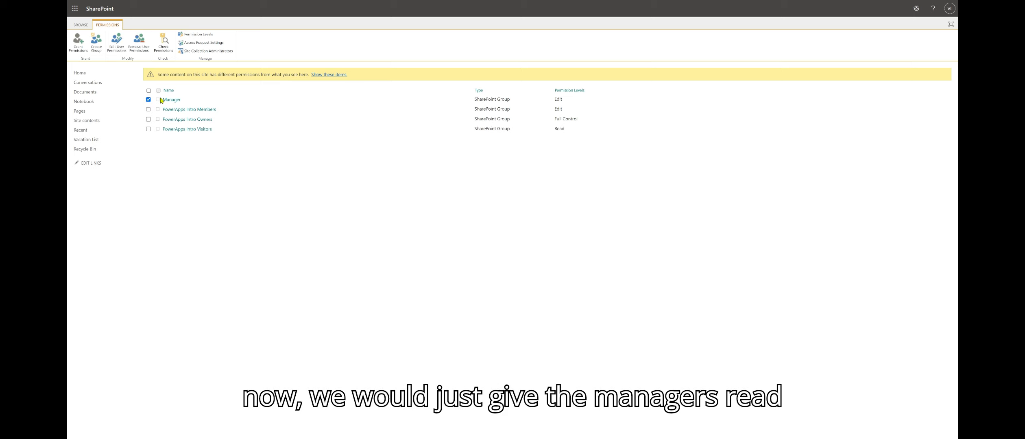
{"action": "left_click", "coordinate": [117, 49]}
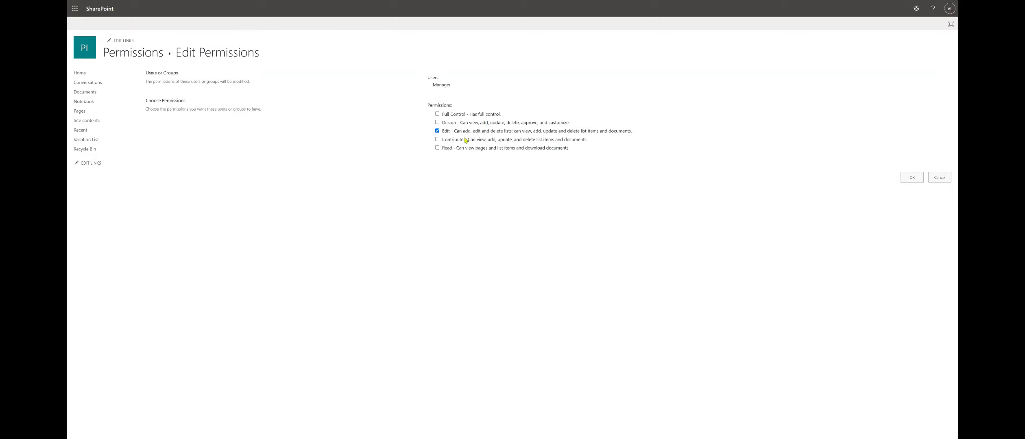
{"action": "left_click", "coordinate": [437, 130]}
{"action": "left_click", "coordinate": [437, 148]}
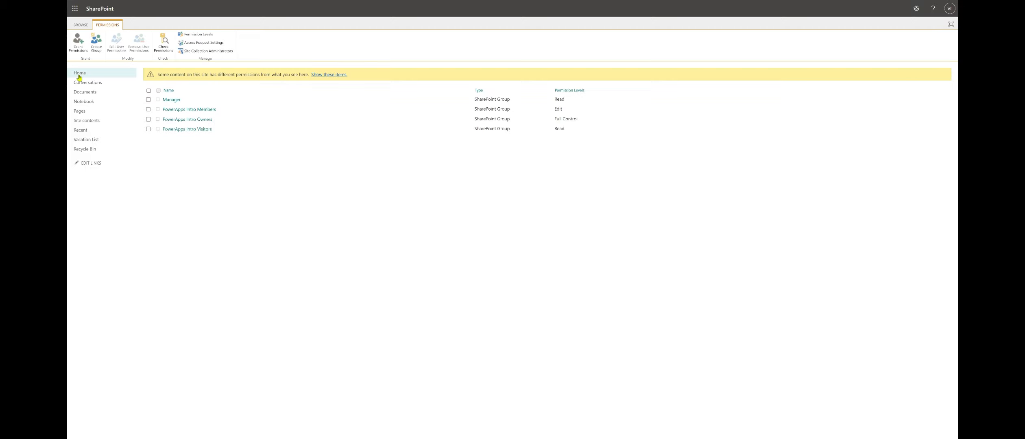
- From the site's advanced permissions settings, create a group named Staff with the Read permission level
{"action": "left_click", "coordinate": [80, 74]}
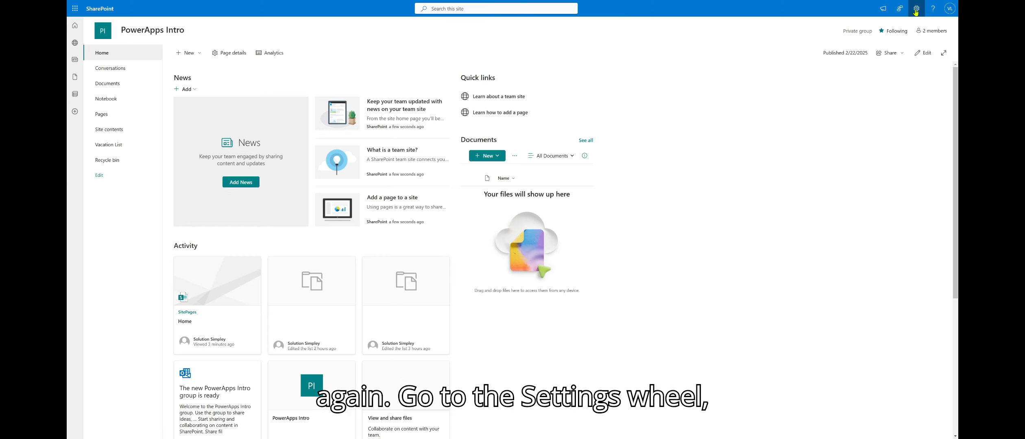
{"action": "left_click", "coordinate": [917, 9]}
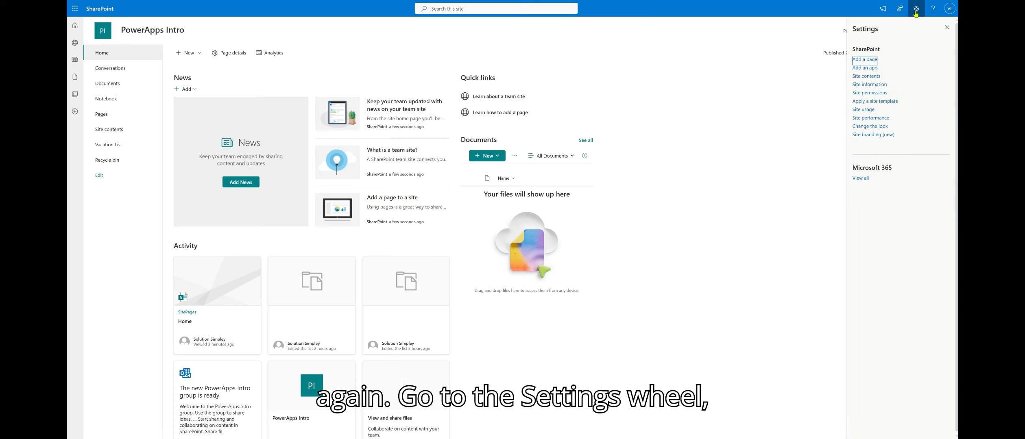
{"action": "left_click", "coordinate": [872, 98]}
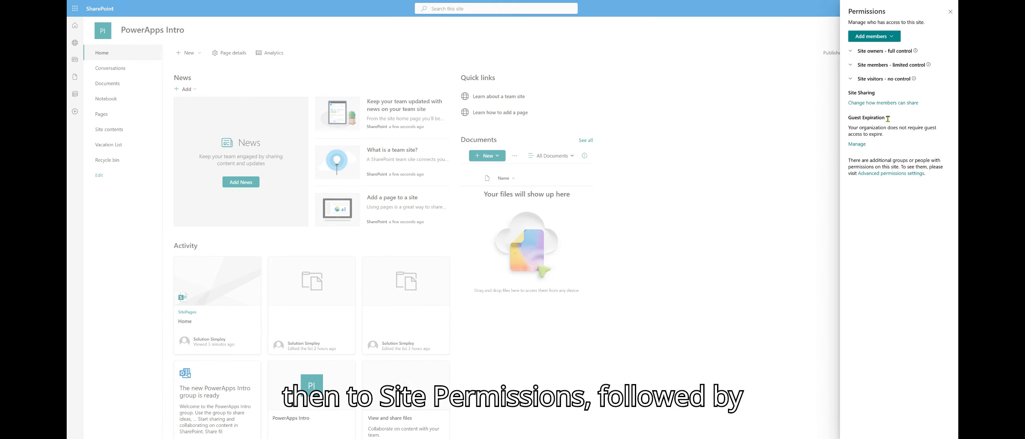
{"action": "left_click", "coordinate": [881, 174]}
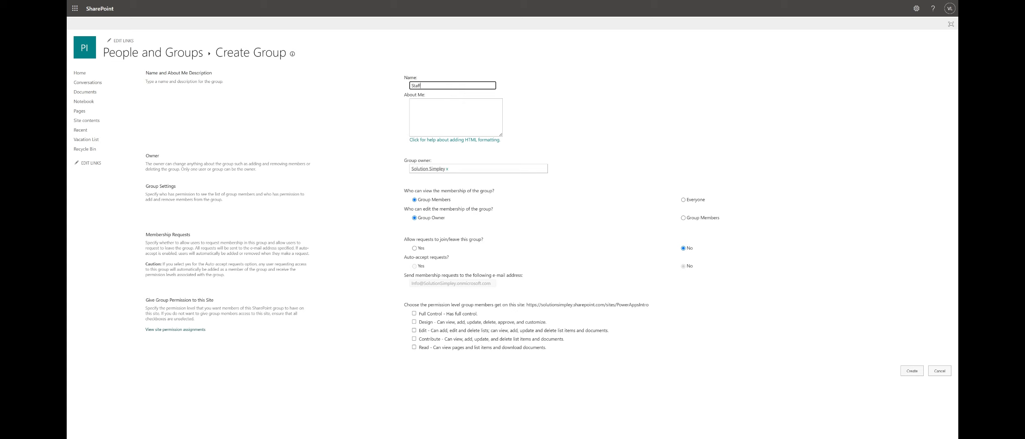
{"action": "left_click", "coordinate": [432, 348]}
{"action": "left_click", "coordinate": [911, 375]}
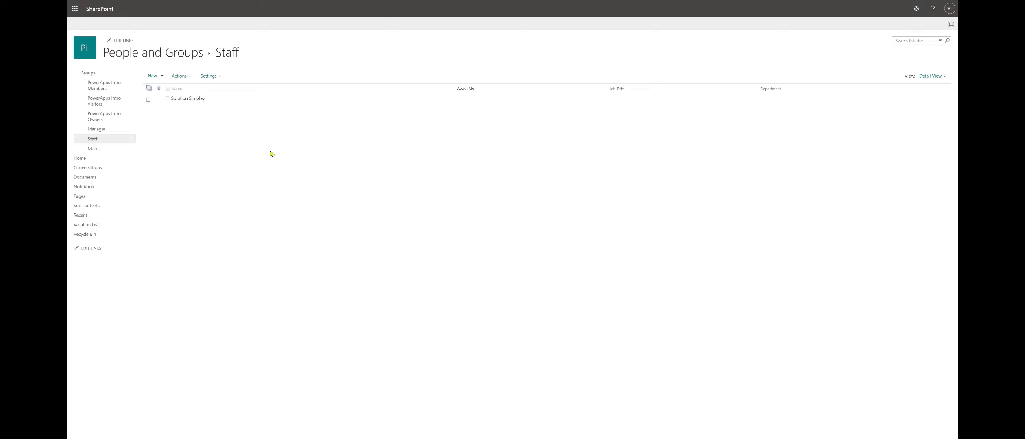
- Add the staff member's user account to the Staff group and share the site with them
{"action": "left_click", "coordinate": [153, 76]}
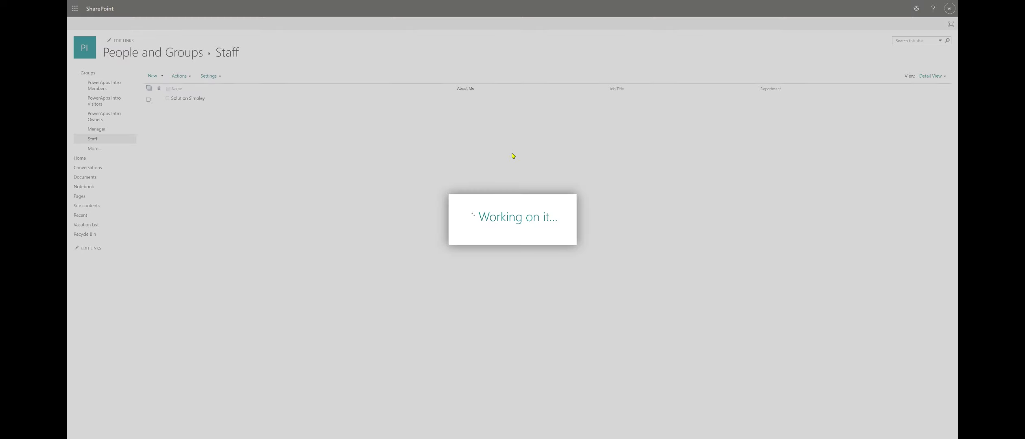
{"action": "left_click", "coordinate": [503, 188]}
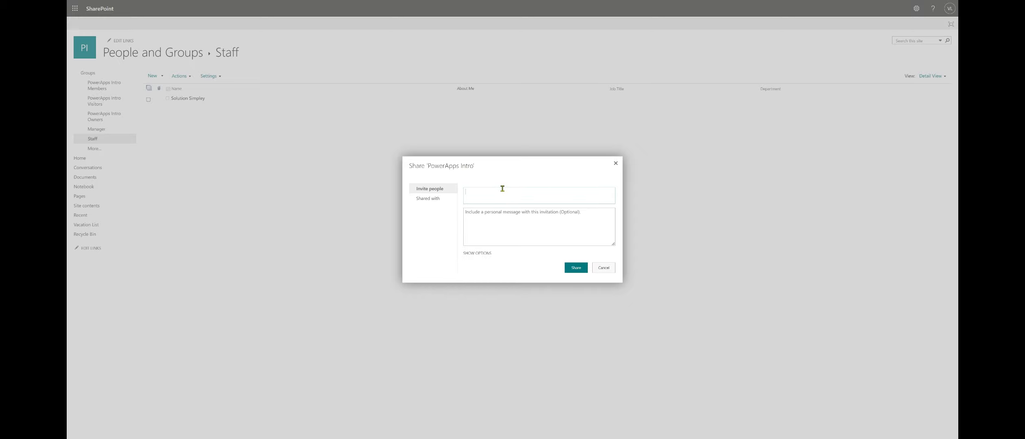
{"action": "type", "text": "john sm"}
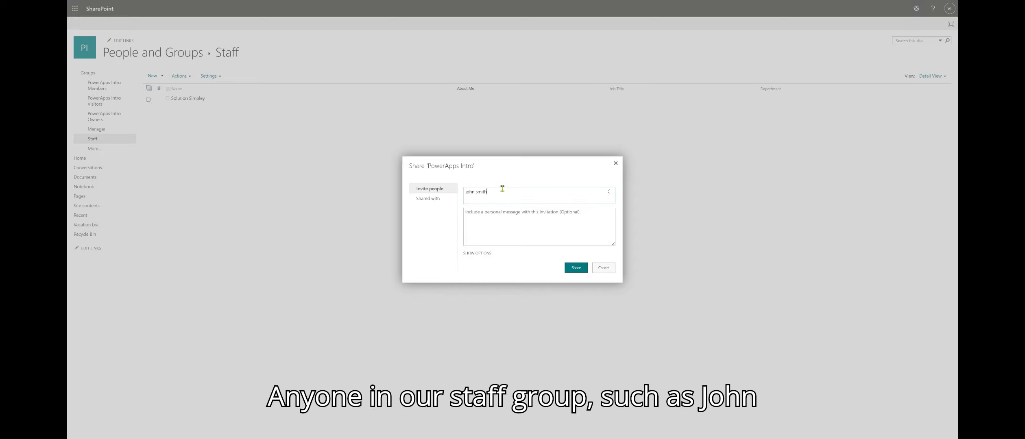
{"action": "type", "text": "ith"}
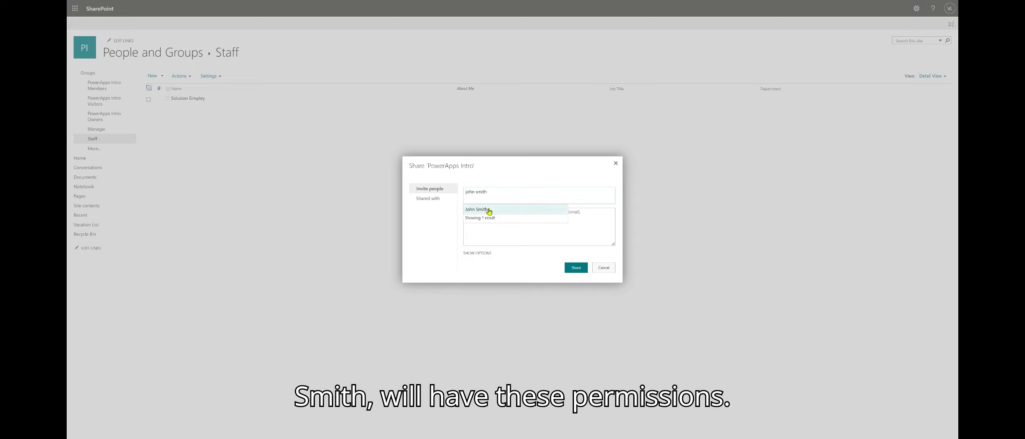
{"action": "left_click", "coordinate": [488, 210]}
{"action": "left_click", "coordinate": [575, 268]}
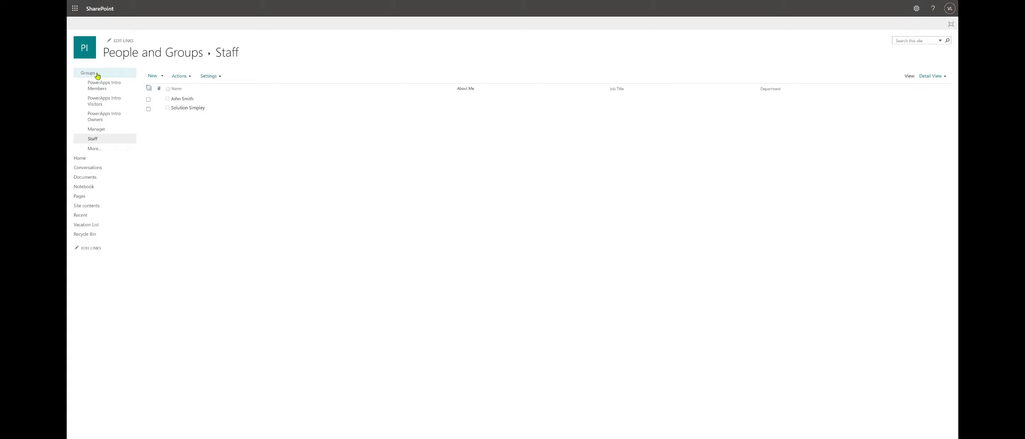
- Open the permissions in the Vacation List's settings and stop the list from inheriting the site's permissions
{"action": "left_click", "coordinate": [82, 159]}
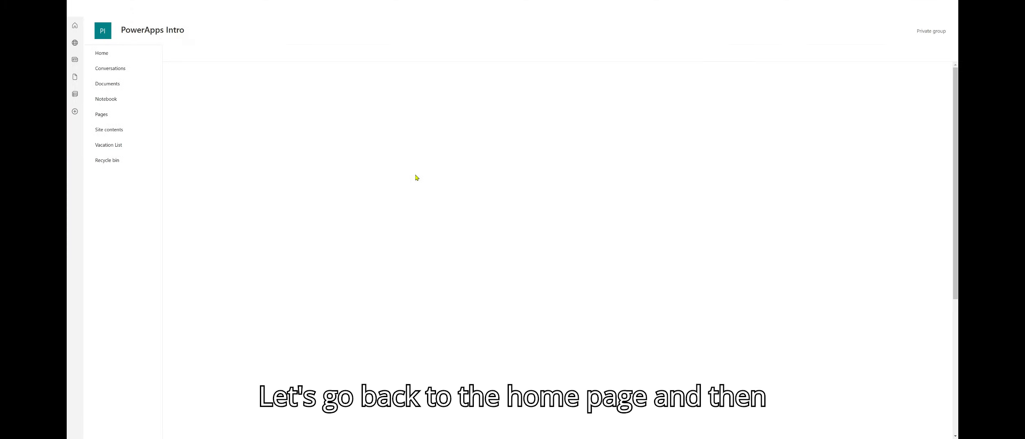
{"action": "left_click", "coordinate": [115, 146]}
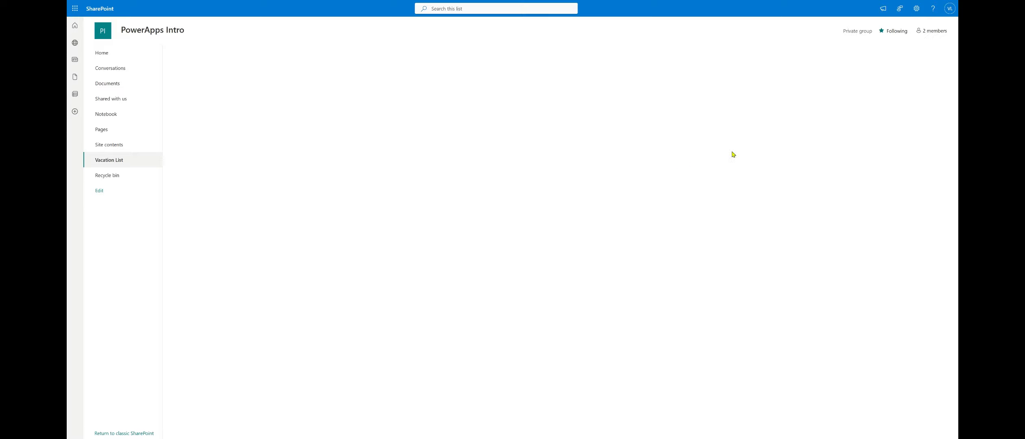
{"action": "left_click", "coordinate": [918, 10]}
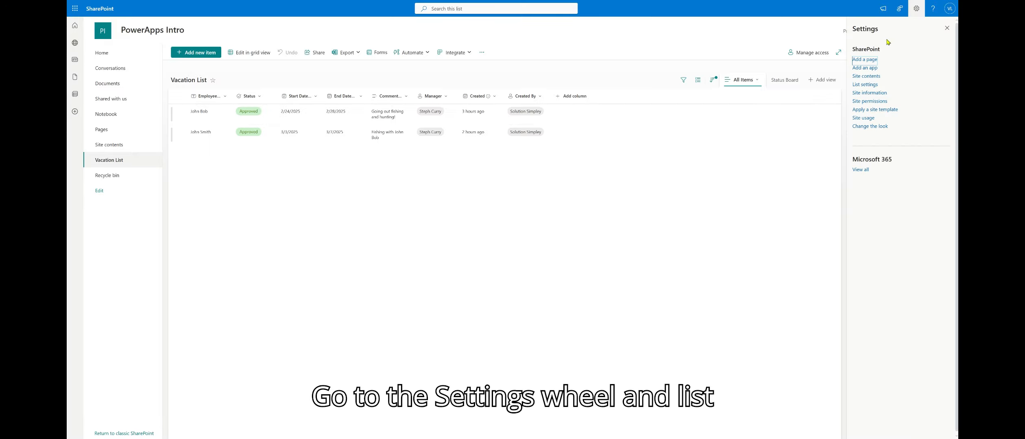
{"action": "left_click", "coordinate": [866, 85]}
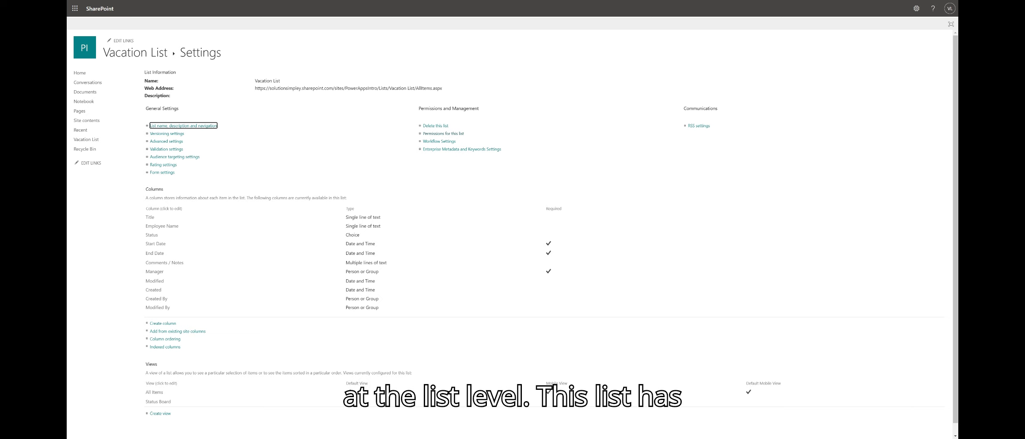
{"action": "left_click", "coordinate": [453, 137]}
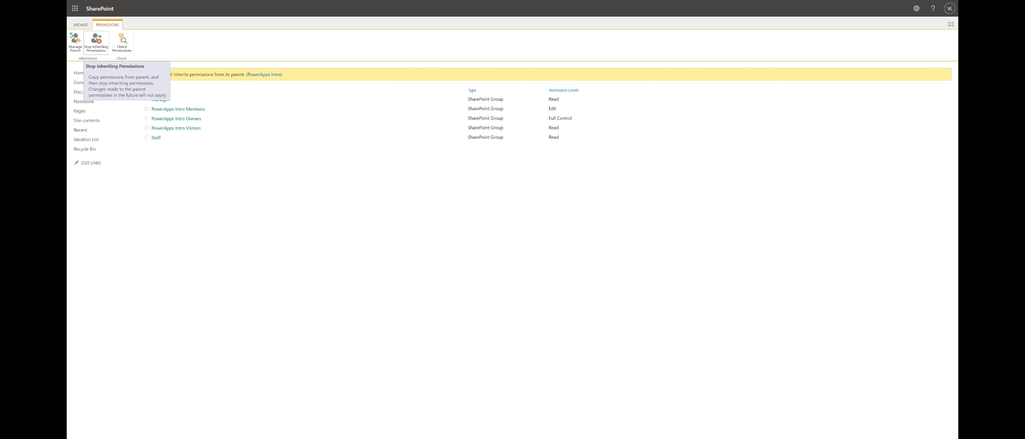
{"action": "left_click", "coordinate": [96, 42]}
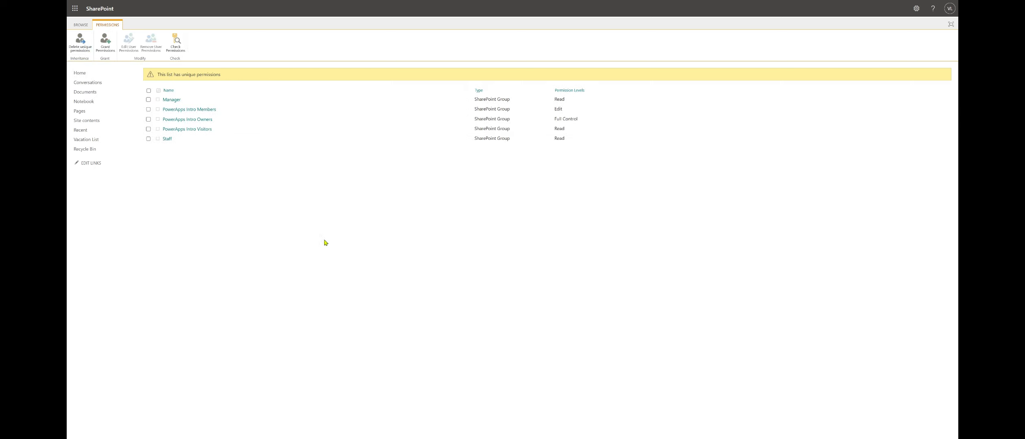
- Set the PowerApps Intro Owners and Members groups to Read permission on the Vacation List
{"action": "left_click", "coordinate": [148, 120]}
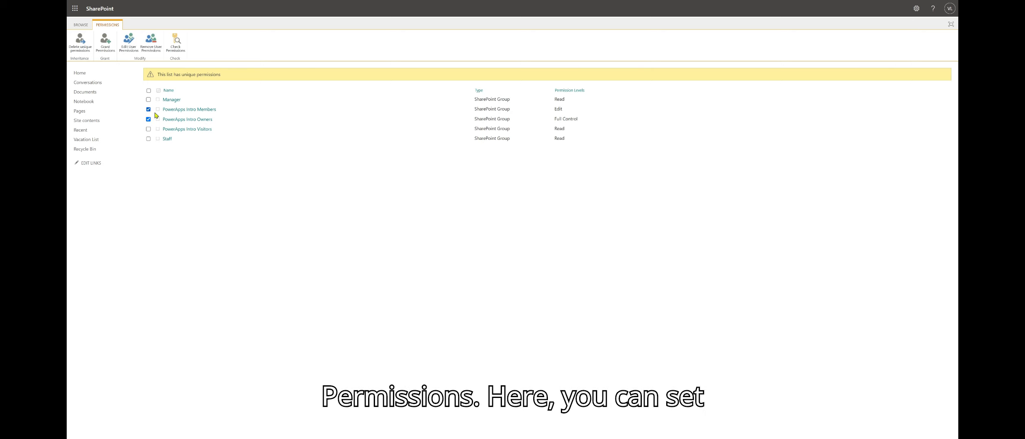
{"action": "left_click", "coordinate": [136, 52]}
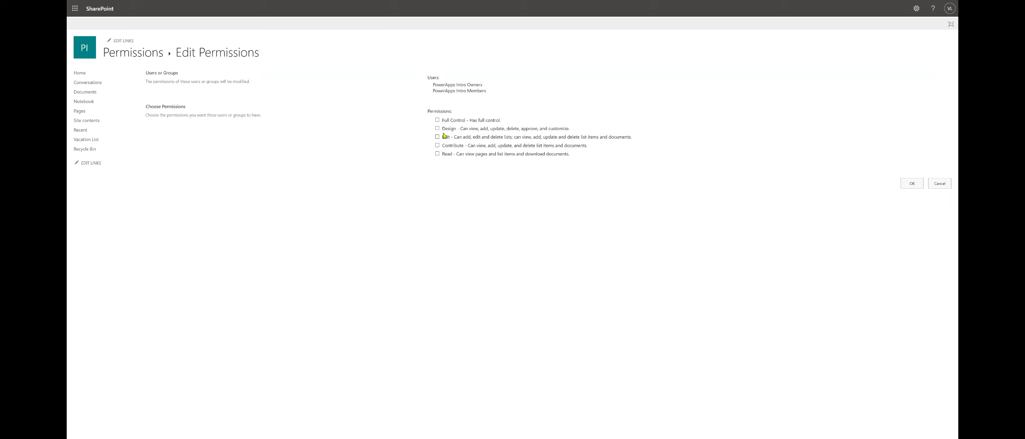
{"action": "left_click", "coordinate": [437, 153]}
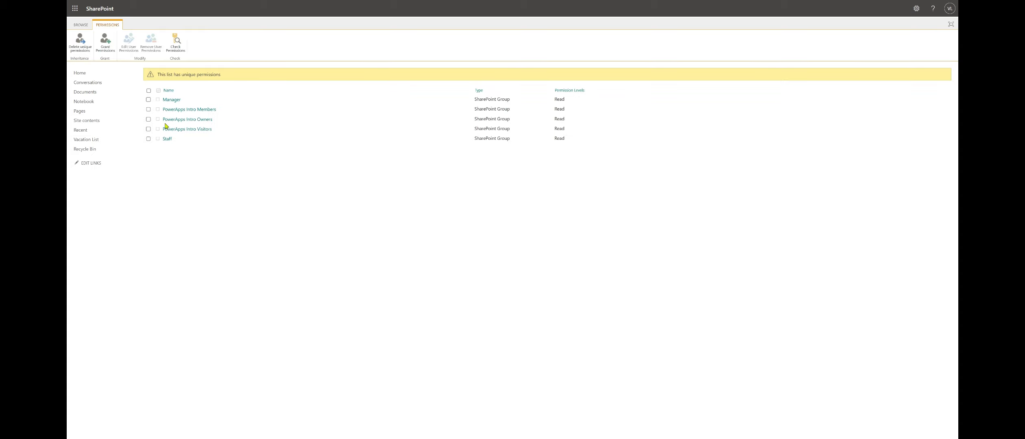
- Change the Manager group's permission on the Vacation List to Edit, clearing Read
{"action": "left_click", "coordinate": [148, 99]}
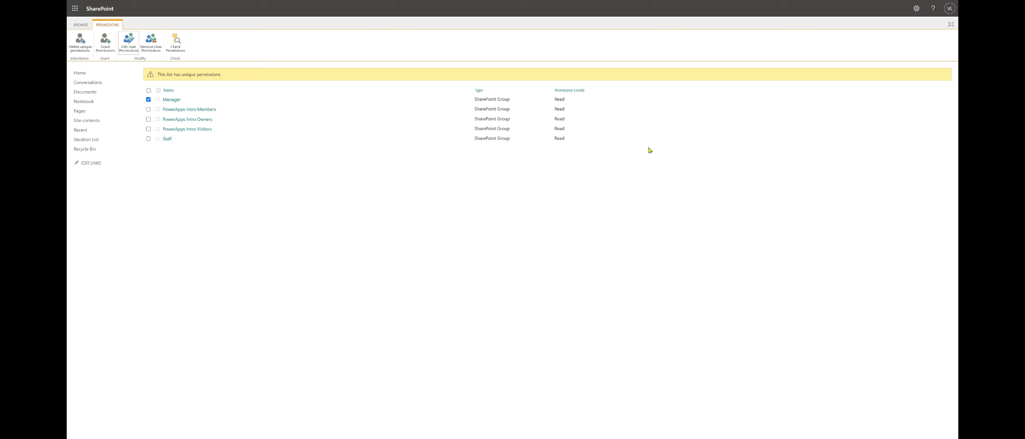
{"action": "left_click", "coordinate": [481, 132]}
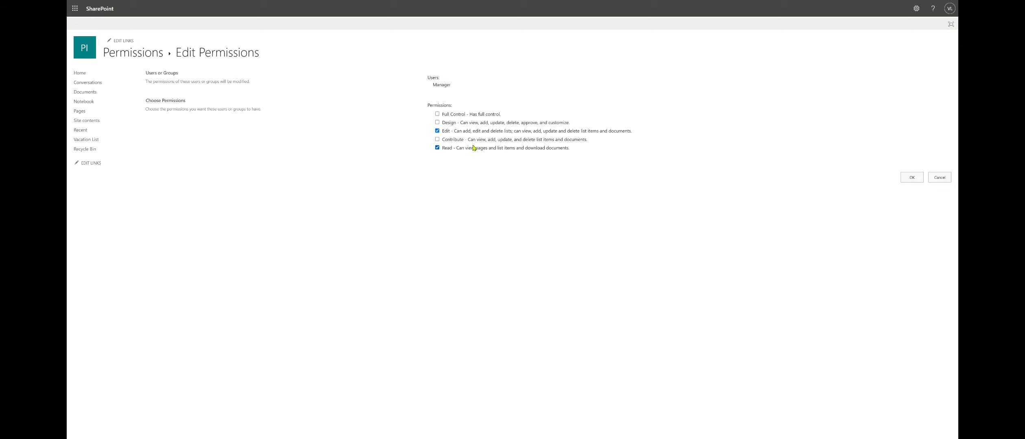
{"action": "left_click", "coordinate": [473, 147]}
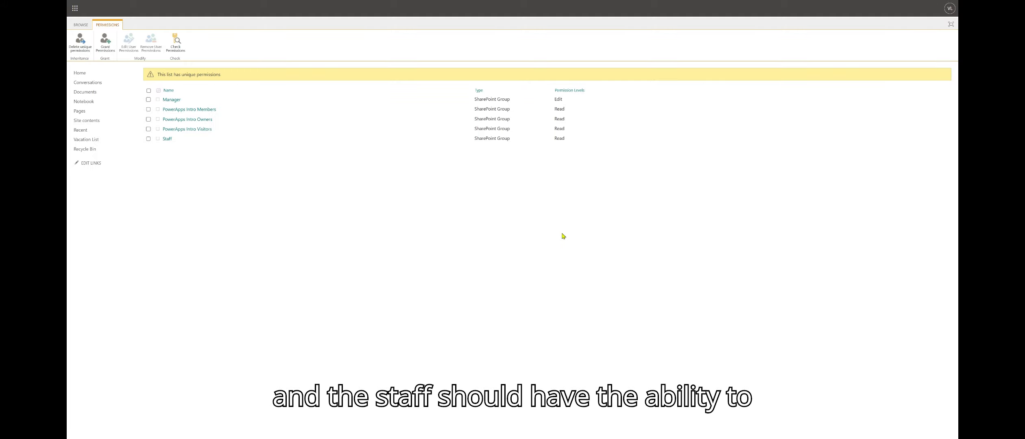
- Change the Staff group's permission on the Vacation List to Contribute, clearing Read
{"action": "left_click", "coordinate": [148, 138]}
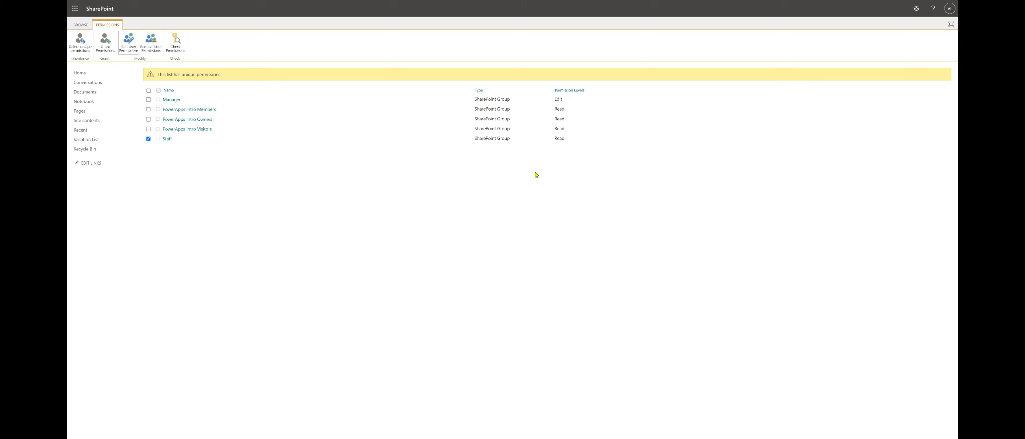
{"action": "left_click", "coordinate": [487, 148]}
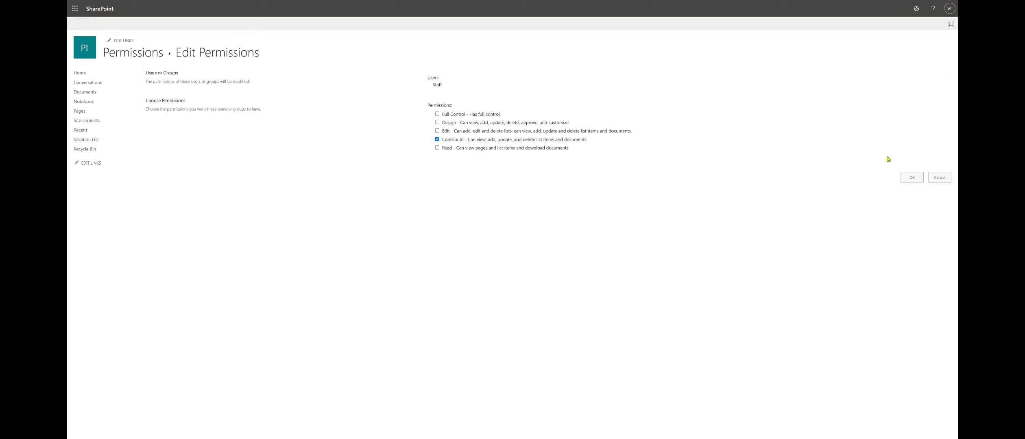